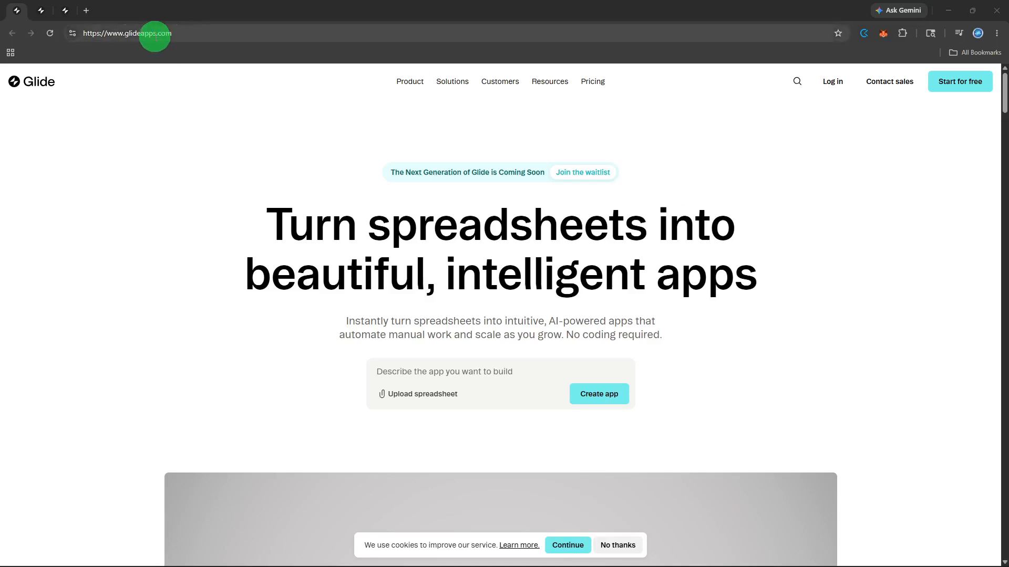
- Log in to Glide and create a new app from the Blank template
{"action": "left_click", "coordinate": [176, 36]}
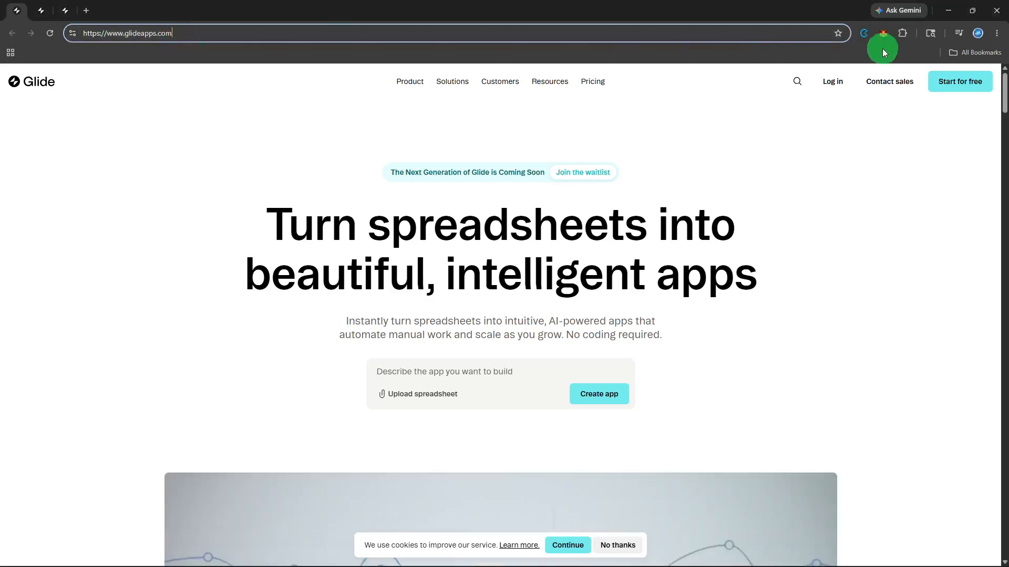
{"action": "left_click", "coordinate": [836, 84]}
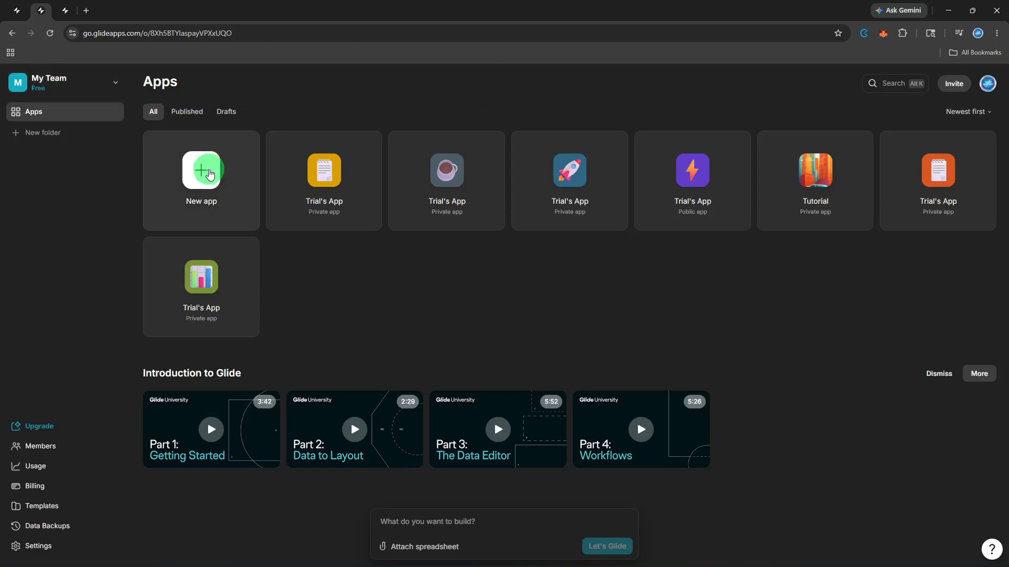
{"action": "left_click", "coordinate": [209, 175]}
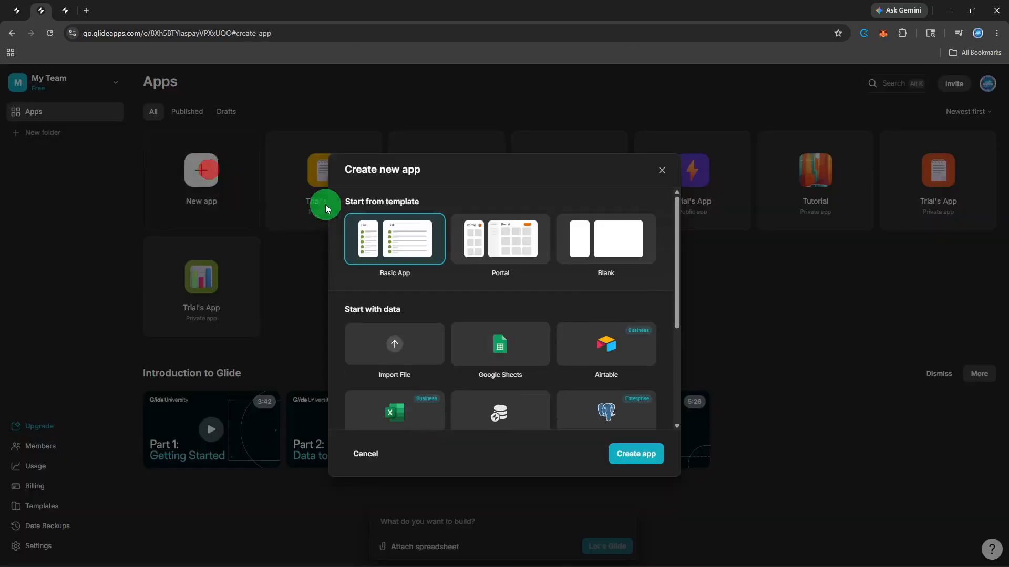
{"action": "left_click", "coordinate": [628, 239]}
{"action": "left_click", "coordinate": [633, 456]}
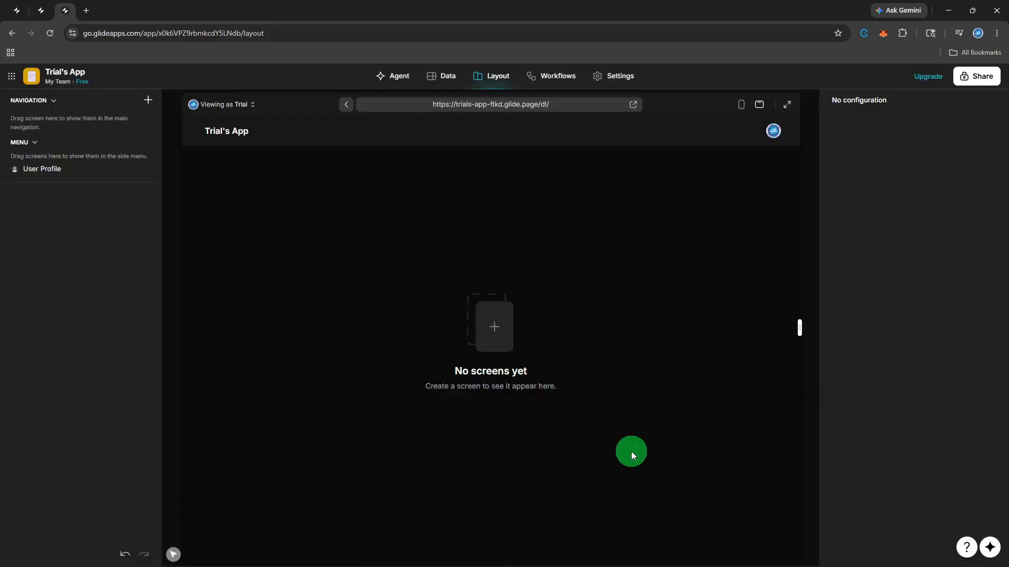
- Add a blank table to the app's data and rename it "Weekly planner"
{"action": "left_click", "coordinate": [444, 84]}
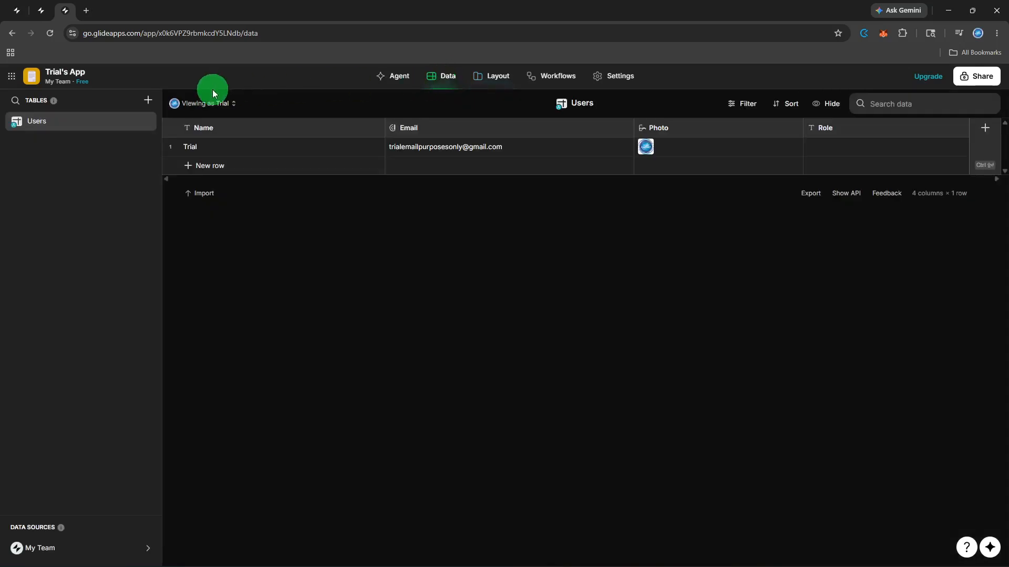
{"action": "left_click", "coordinate": [145, 106]}
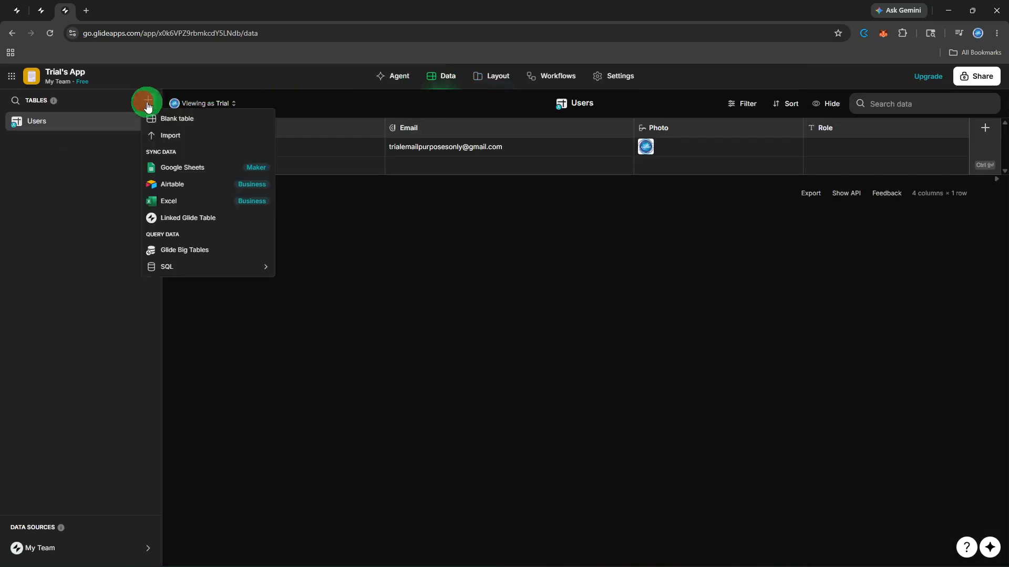
{"action": "left_click", "coordinate": [166, 124]}
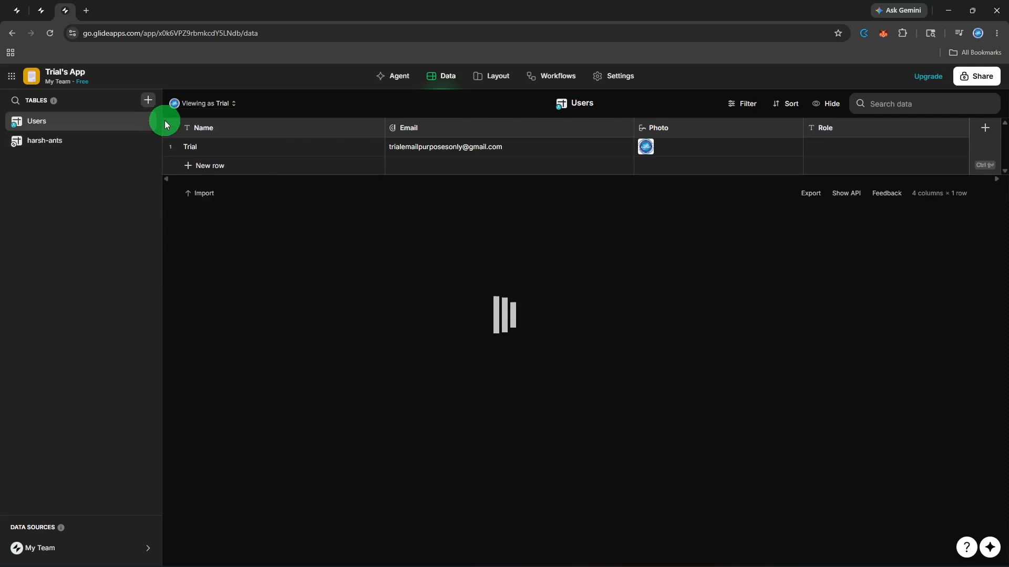
{"action": "left_click", "coordinate": [42, 142]}
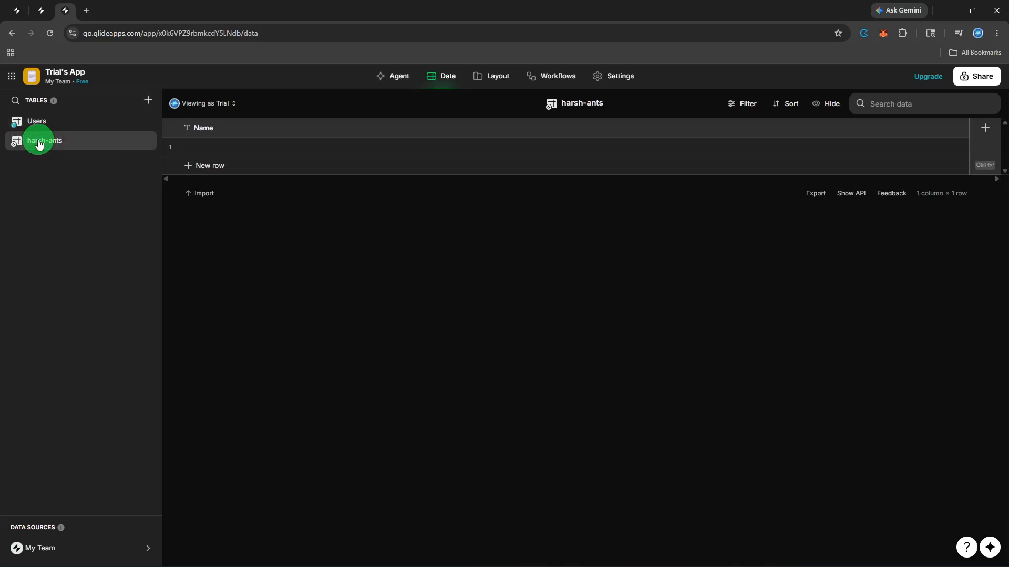
{"action": "double_click", "coordinate": [39, 151]}
{"action": "type", "text": "Weekly planner"}
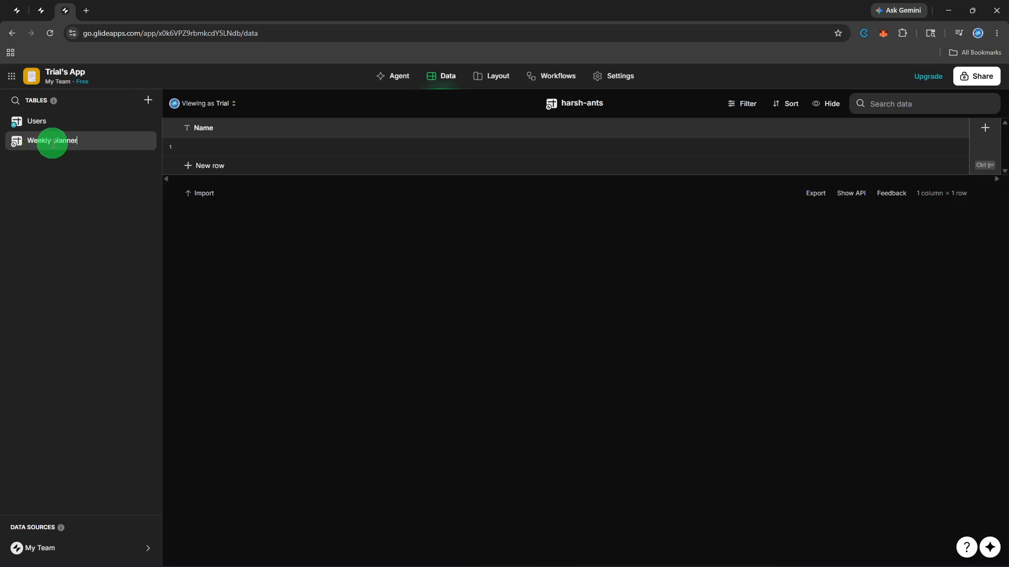
{"action": "left_click", "coordinate": [58, 145]}
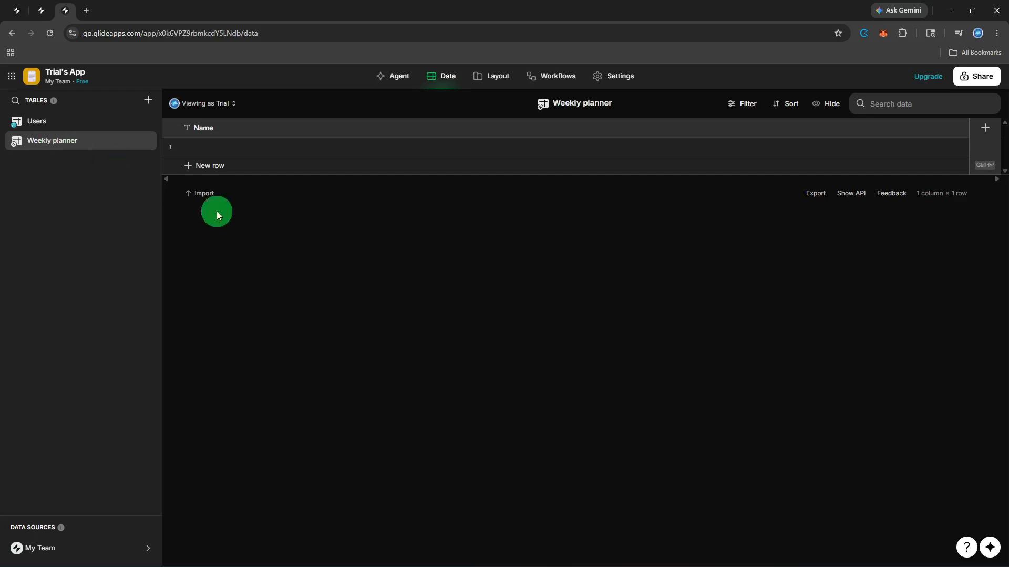
- Add two text columns named "Task" and "Day" to the Weekly planner table
{"action": "left_click", "coordinate": [983, 136]}
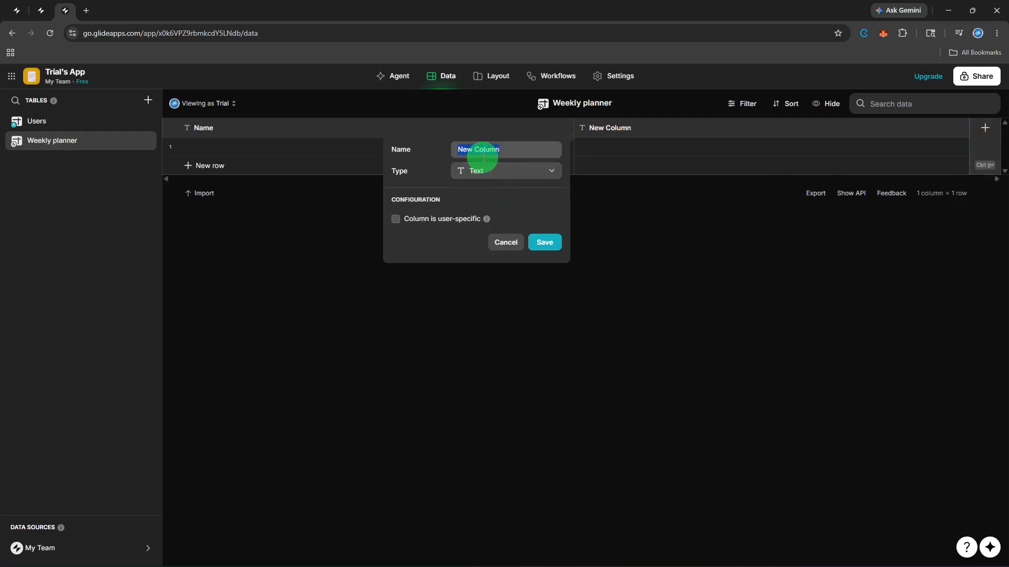
{"action": "type", "text": "Task"}
{"action": "left_click", "coordinate": [540, 244]}
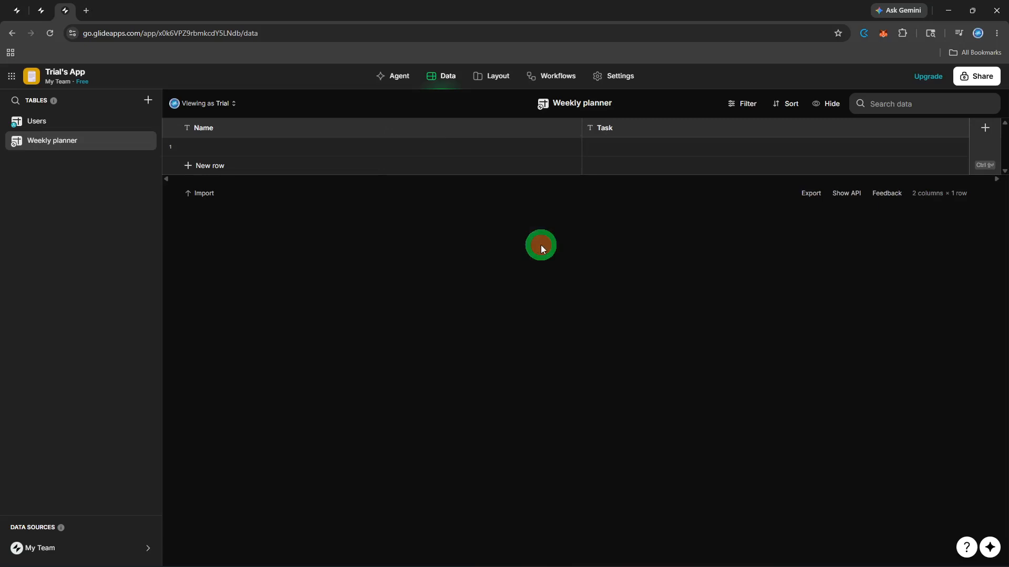
{"action": "left_click", "coordinate": [984, 130]}
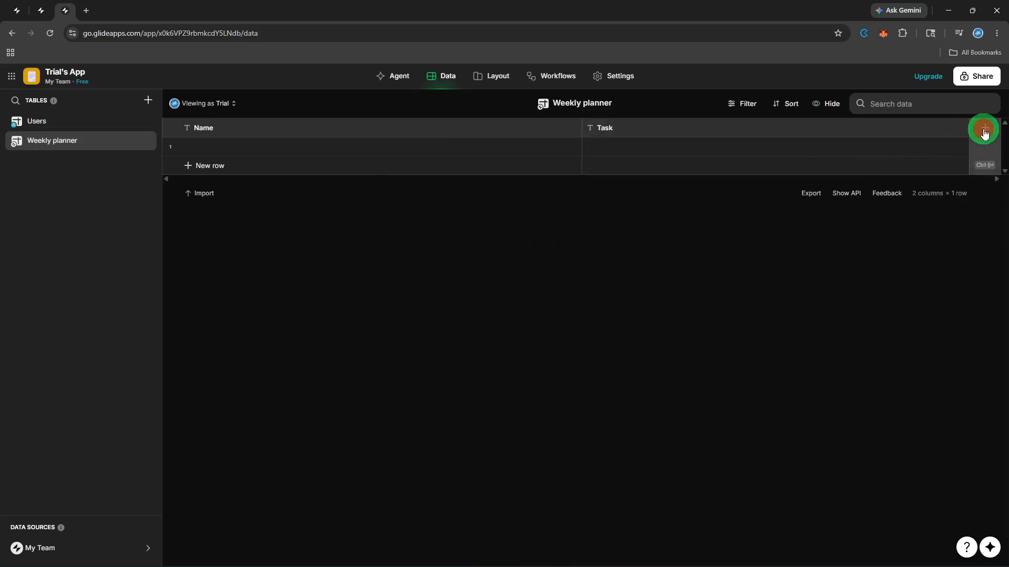
{"action": "type", "text": "Day"}
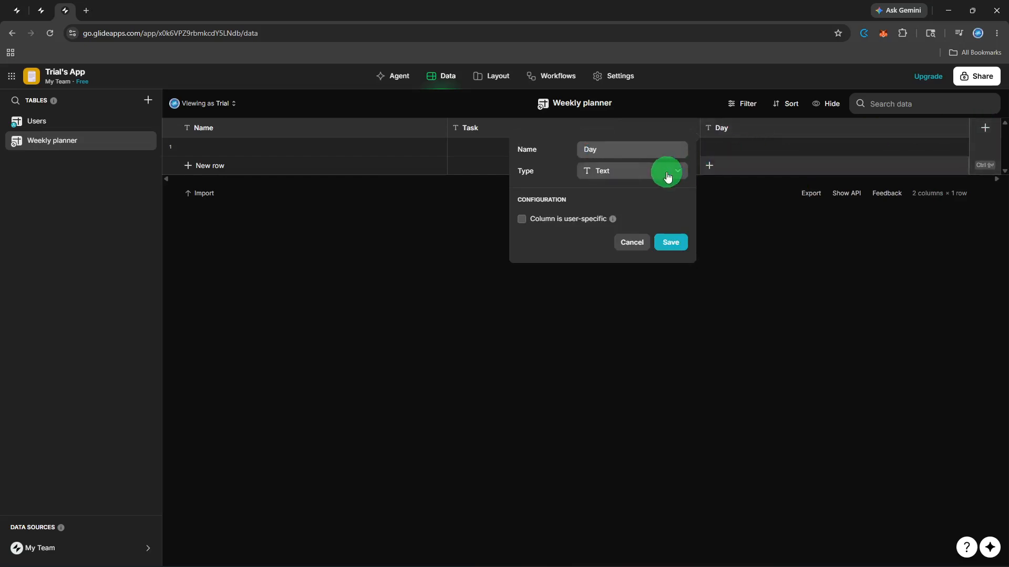
{"action": "left_click", "coordinate": [663, 243]}
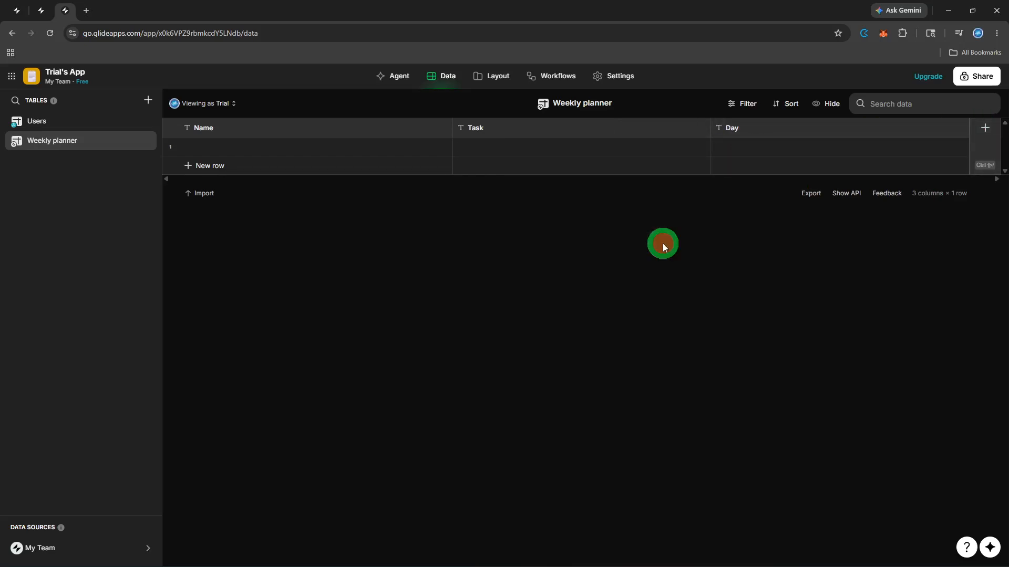
- Add a column named "time" of type Date & Time to the Weekly planner table
{"action": "left_click", "coordinate": [985, 128]}
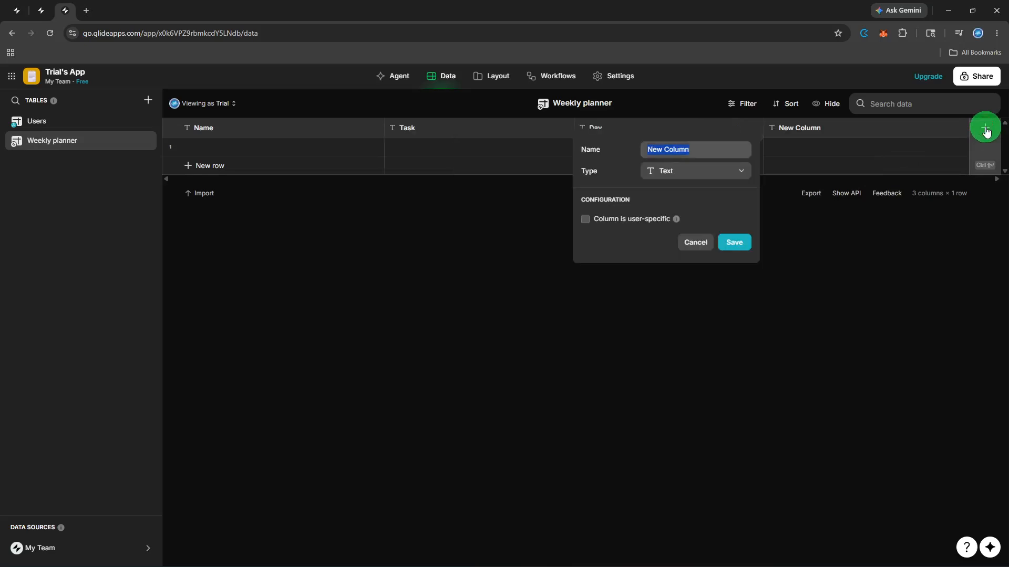
{"action": "type", "text": "time"}
{"action": "left_click", "coordinate": [736, 170]}
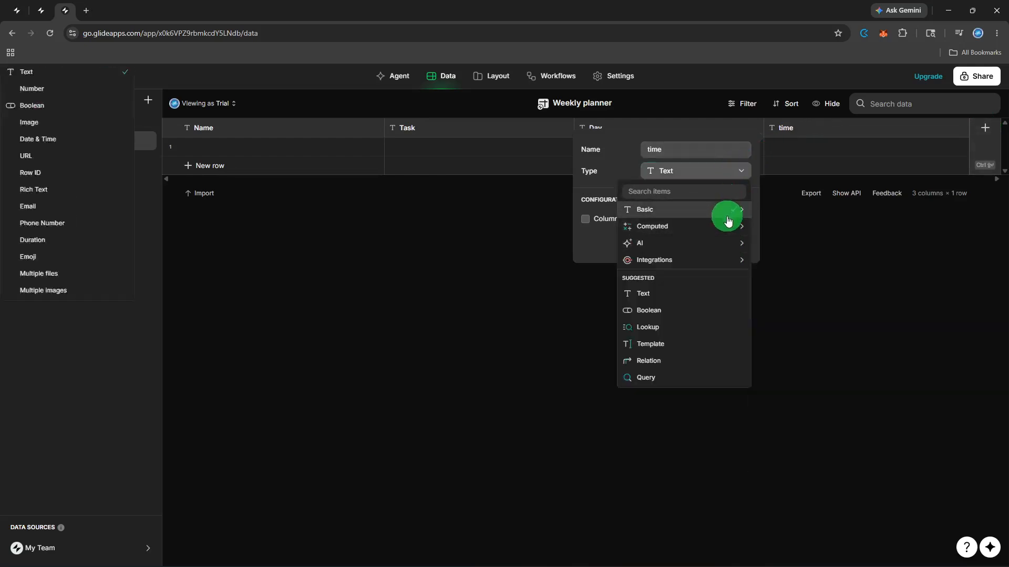
{"action": "mouse_move", "coordinate": [727, 221]}
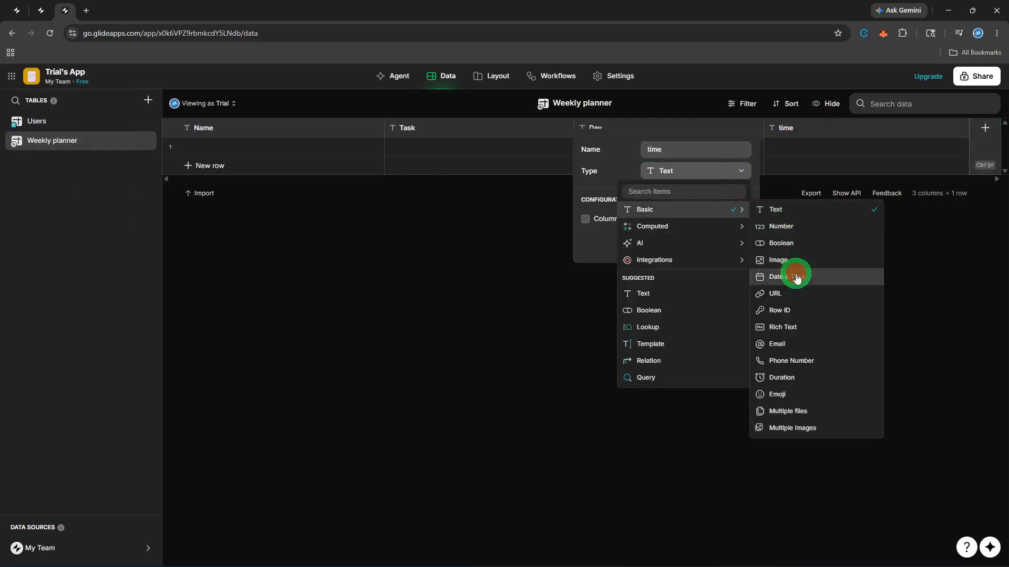
{"action": "left_click", "coordinate": [796, 274]}
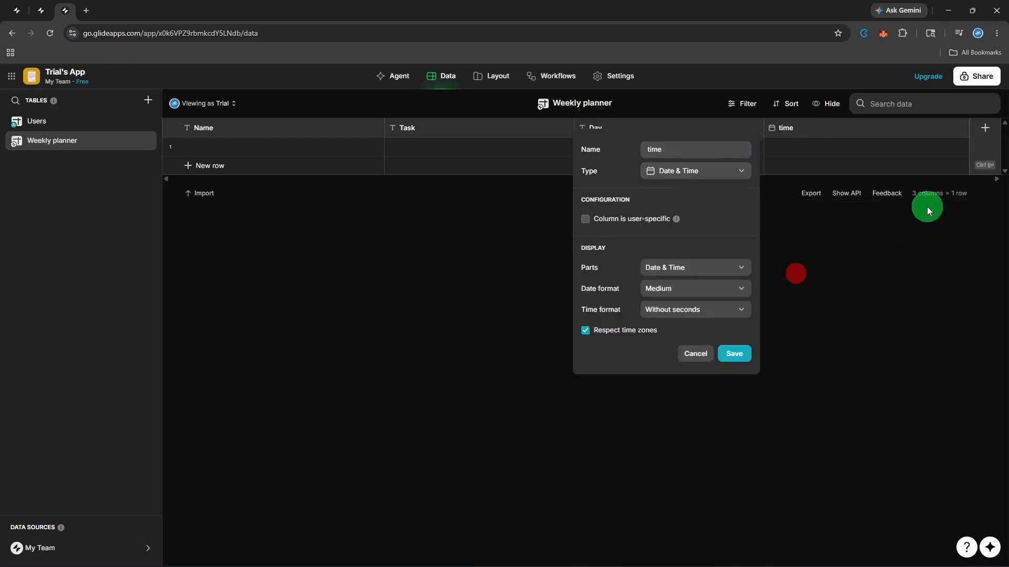
{"action": "left_click", "coordinate": [737, 352]}
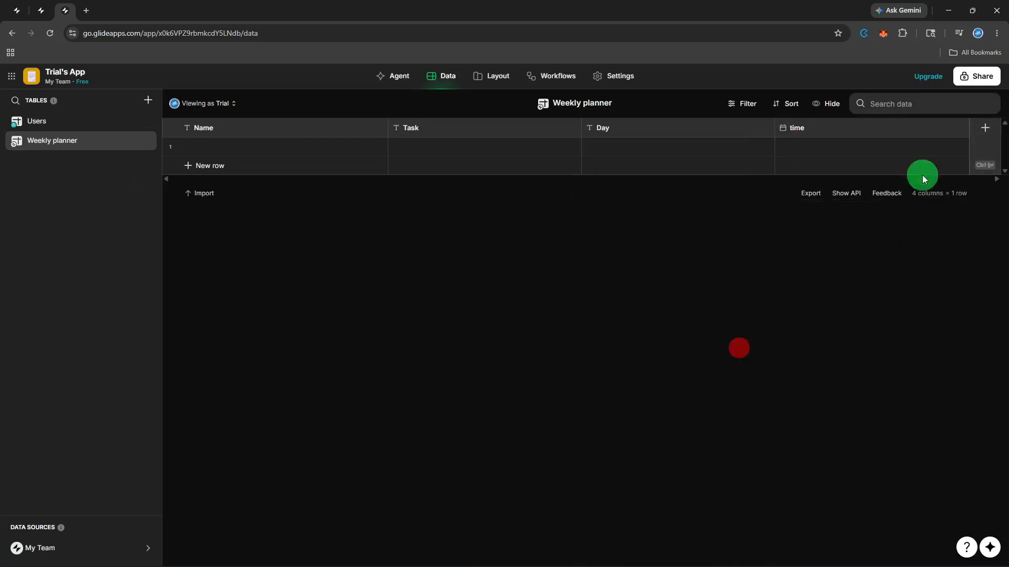
- Add a column named "Done" of type Boolean to the Weekly planner table
{"action": "left_click", "coordinate": [985, 130]}
{"action": "type", "text": "Do"}
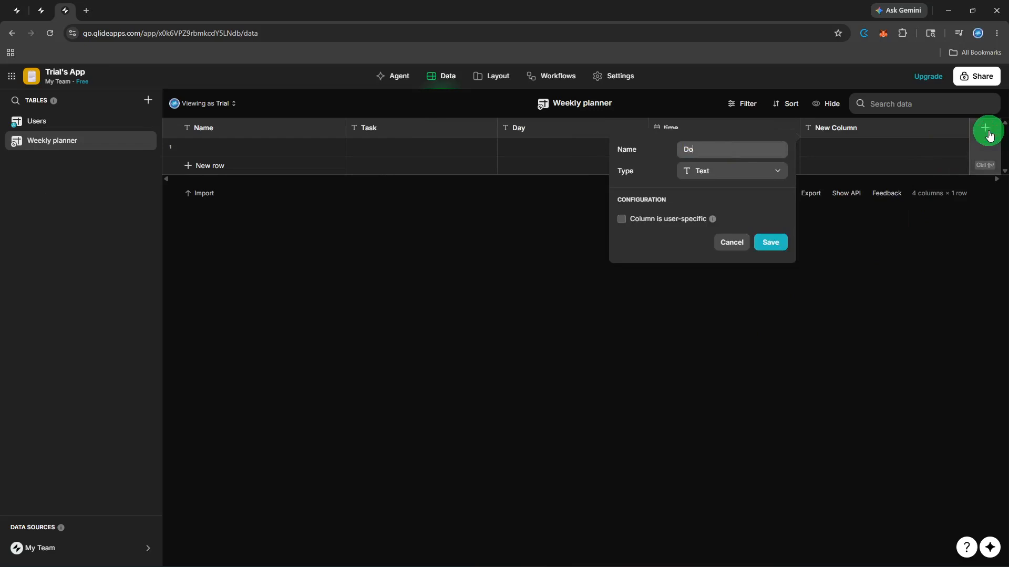
{"action": "type", "text": "ne"}
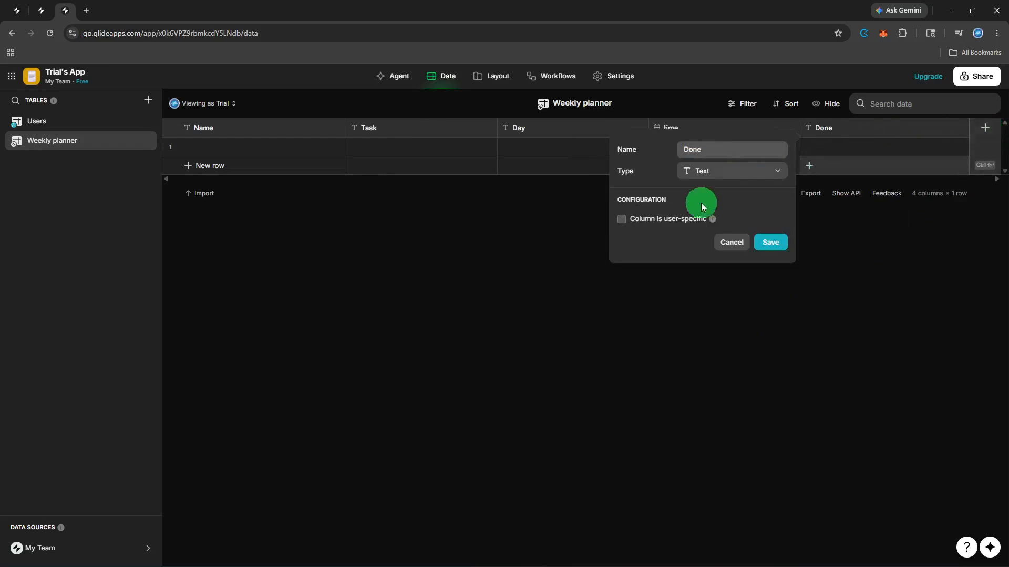
{"action": "left_click", "coordinate": [717, 171]}
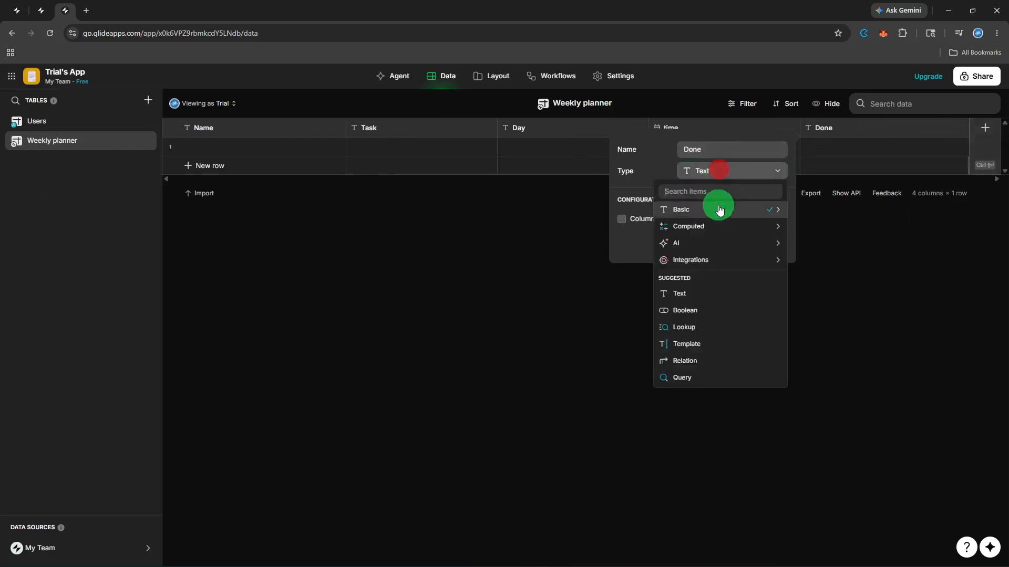
{"action": "mouse_move", "coordinate": [718, 211]}
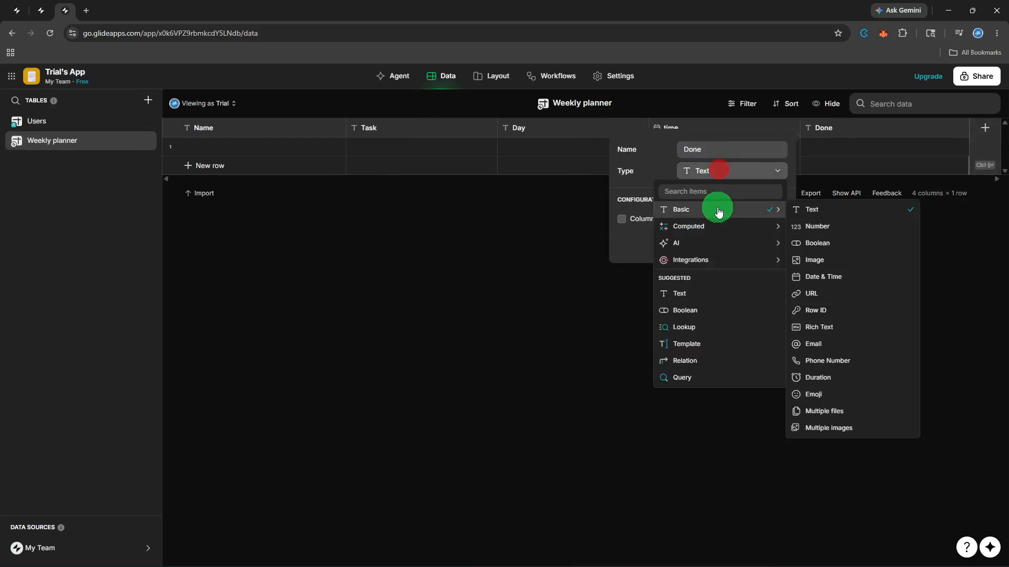
{"action": "left_click", "coordinate": [842, 245]}
{"action": "left_click", "coordinate": [773, 243]}
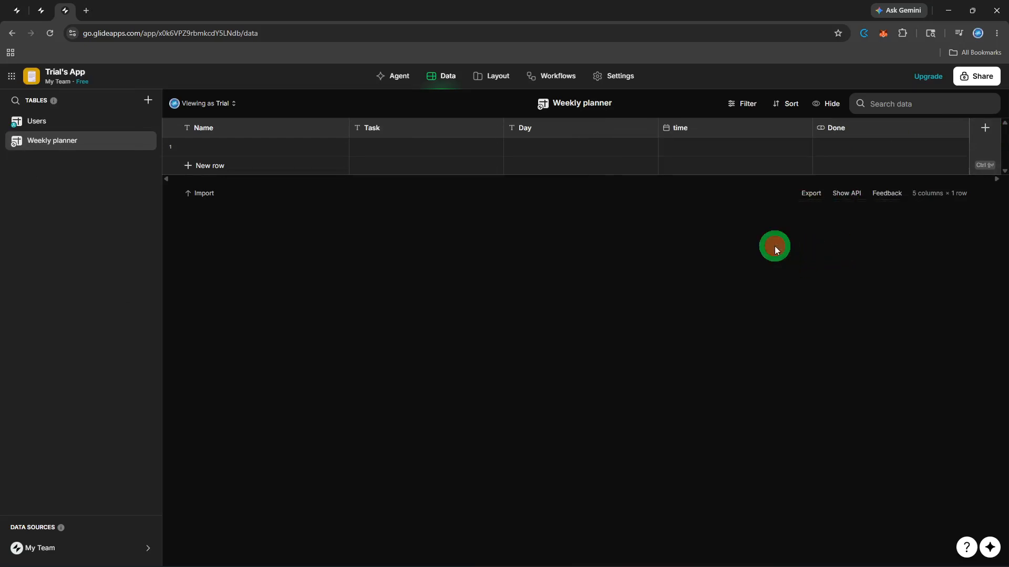
- Fill in the table's first row with the task "Excercise" and the day "Monday"
{"action": "left_click", "coordinate": [445, 155]}
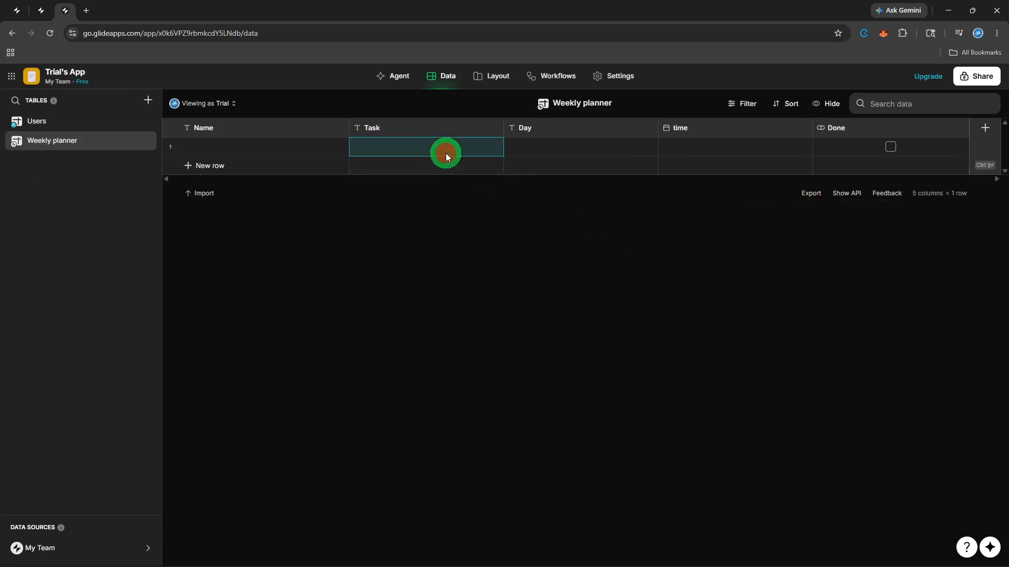
{"action": "type", "text": "Exce"}
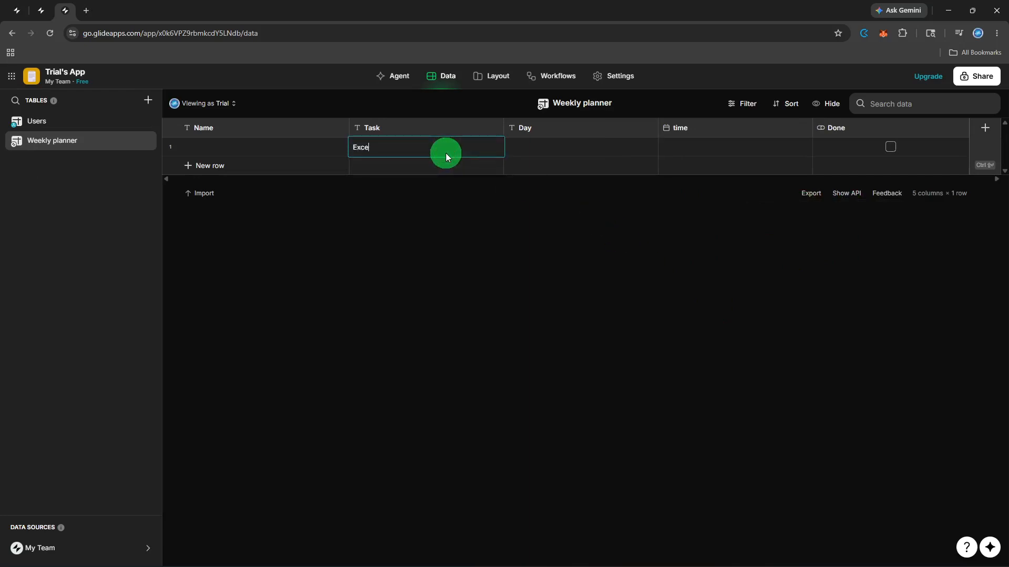
{"action": "type", "text": "rcise"}
{"action": "left_click", "coordinate": [542, 150]}
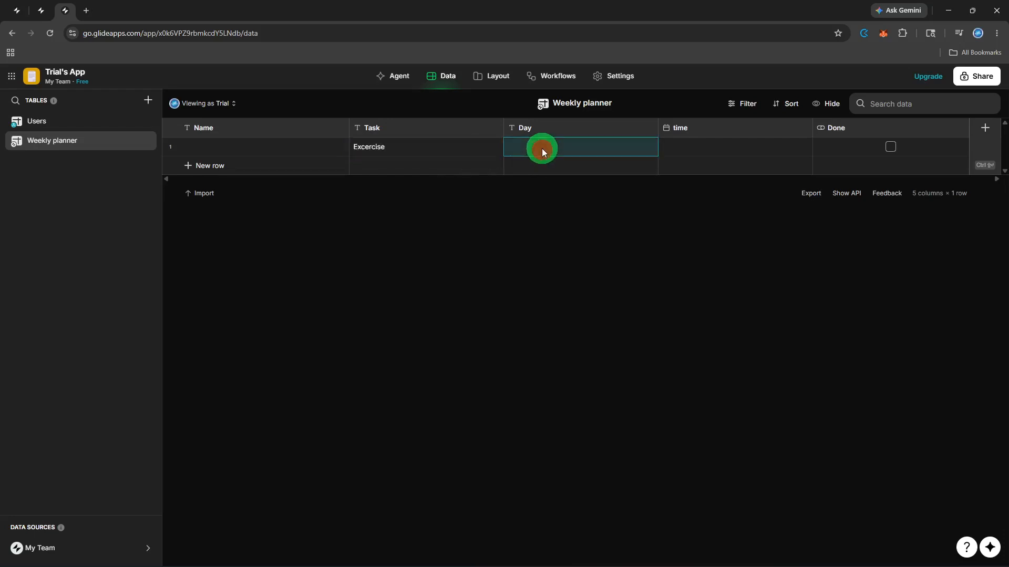
{"action": "type", "text": "Monday"}
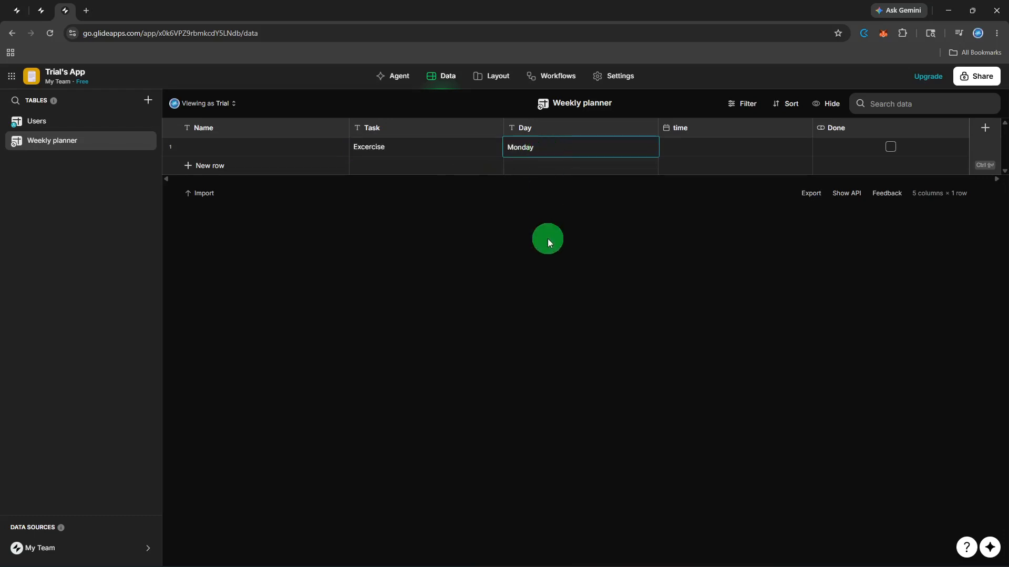
{"action": "left_click", "coordinate": [548, 239]}
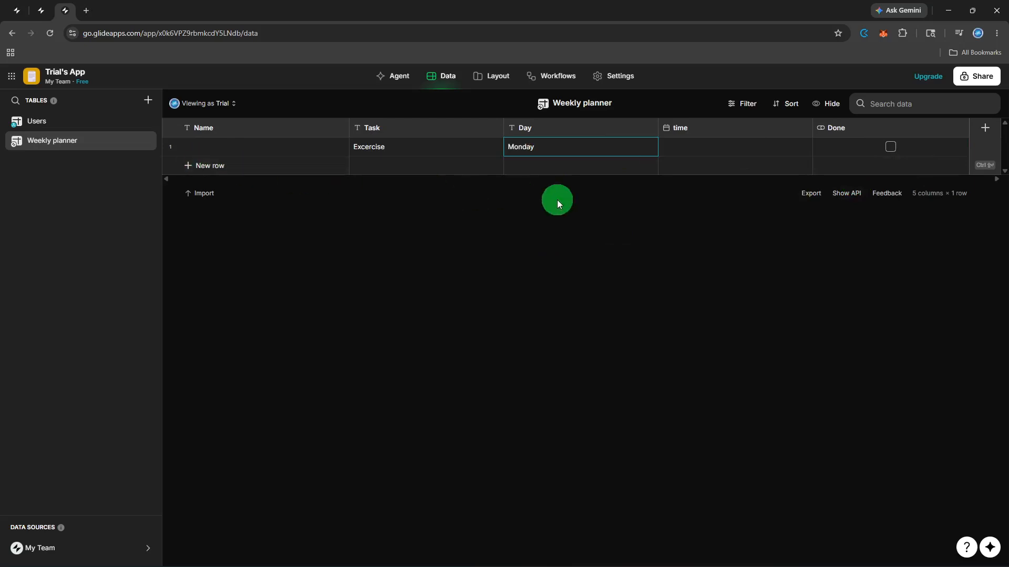
- Add a navigation screen based on the Weekly planner table to the app layout and set its style to List
{"action": "left_click", "coordinate": [496, 85]}
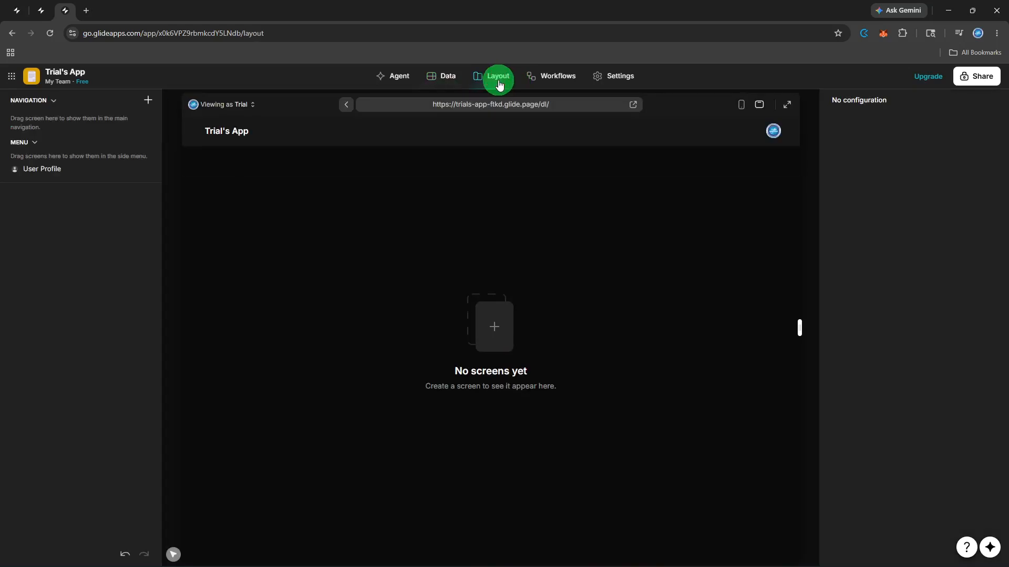
{"action": "left_click", "coordinate": [147, 106]}
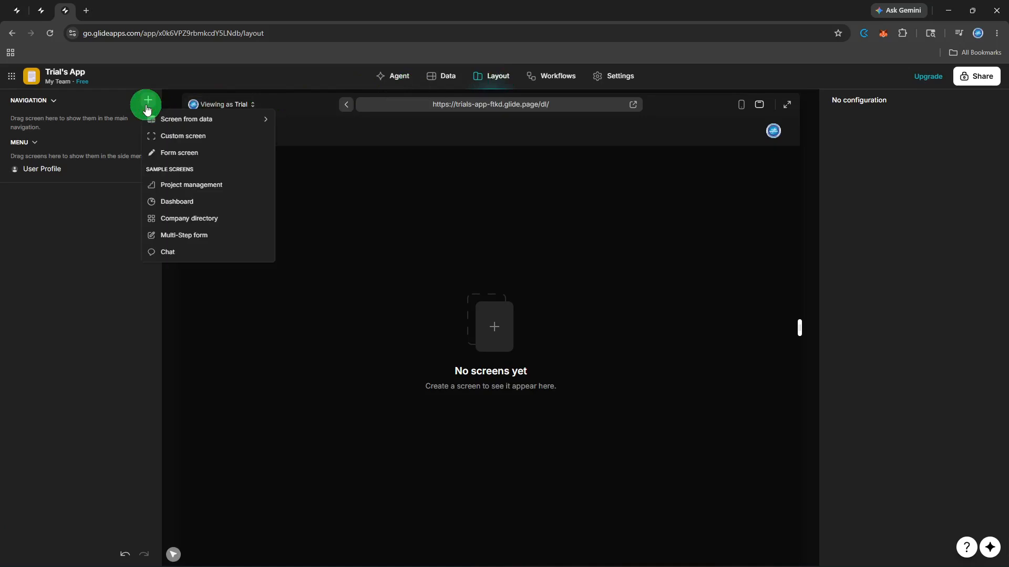
{"action": "mouse_move", "coordinate": [147, 116]}
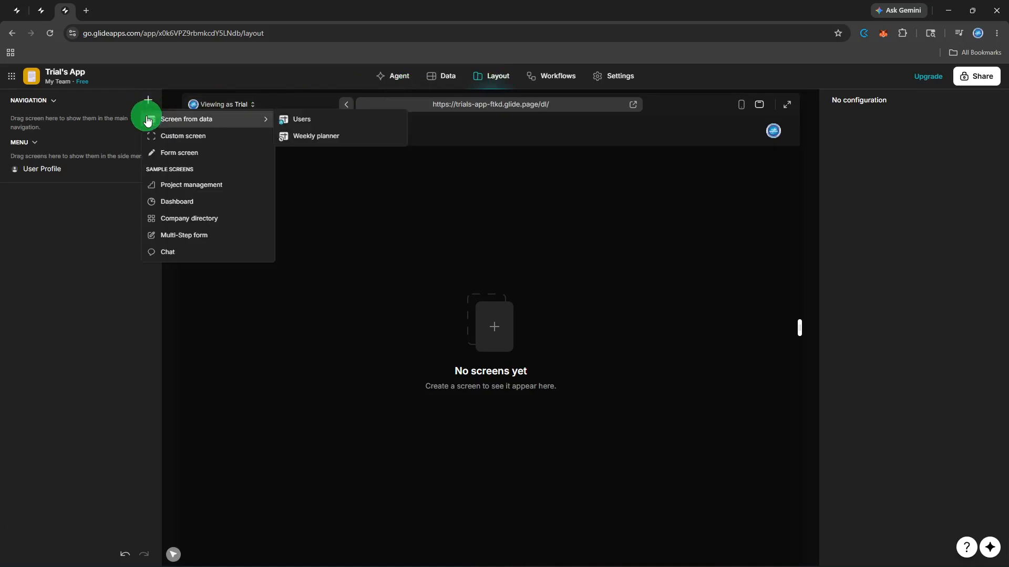
{"action": "left_click", "coordinate": [309, 147]}
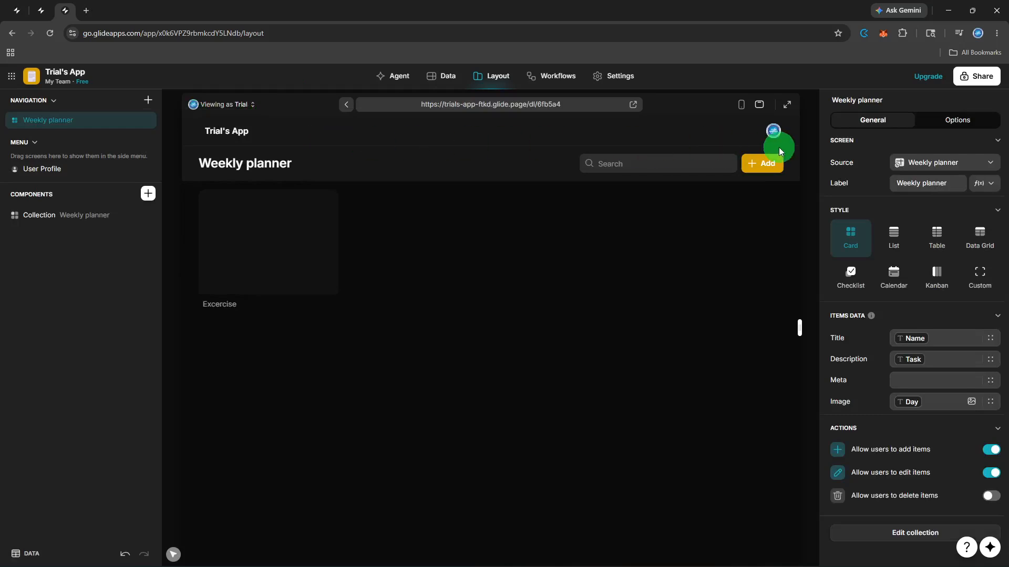
{"action": "left_click", "coordinate": [895, 253]}
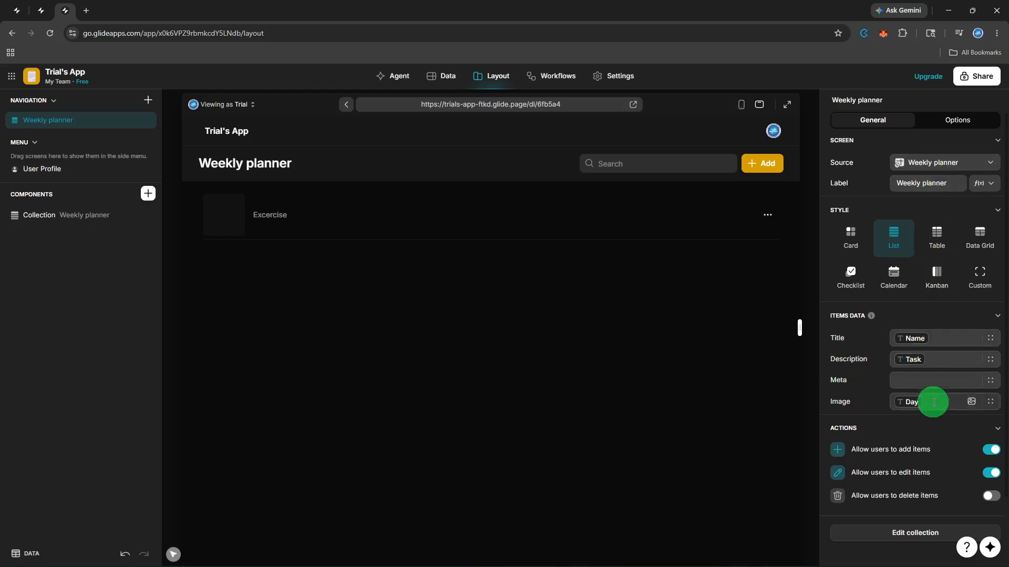
- Clear the Day column from the Image field of the Weekly planner list's item data
{"action": "left_click", "coordinate": [991, 404]}
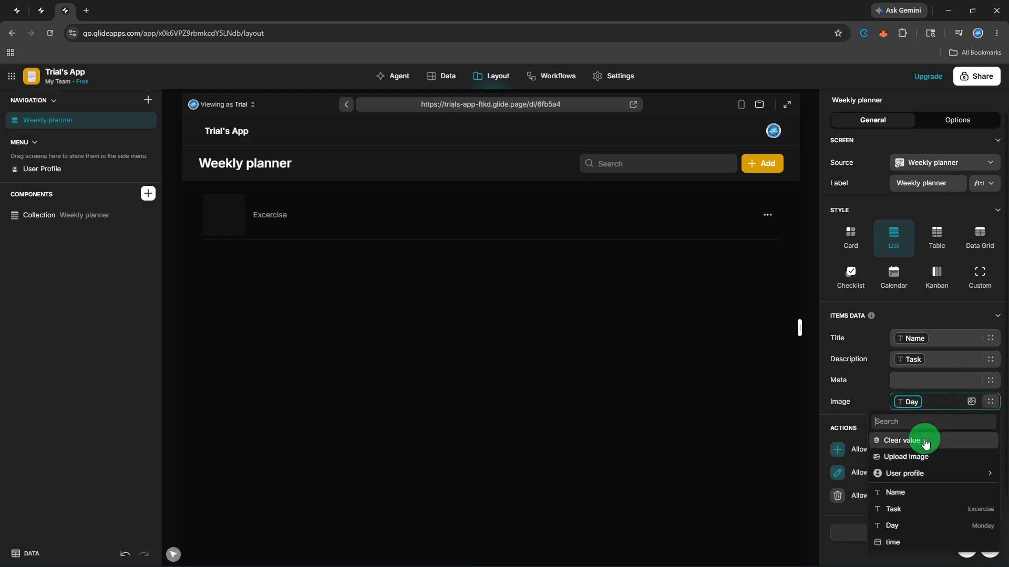
{"action": "left_click", "coordinate": [925, 442]}
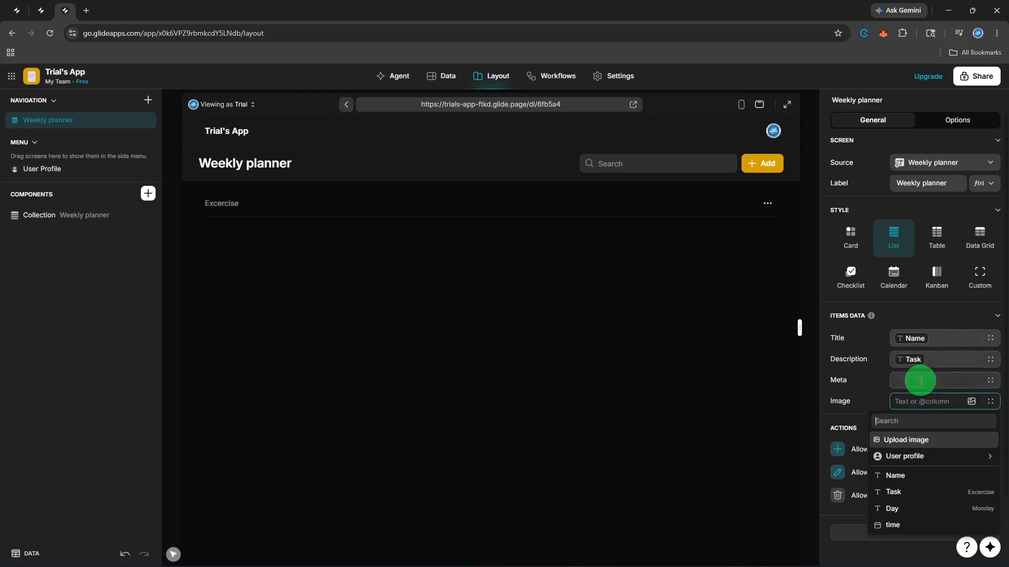
{"action": "left_click", "coordinate": [876, 380]}
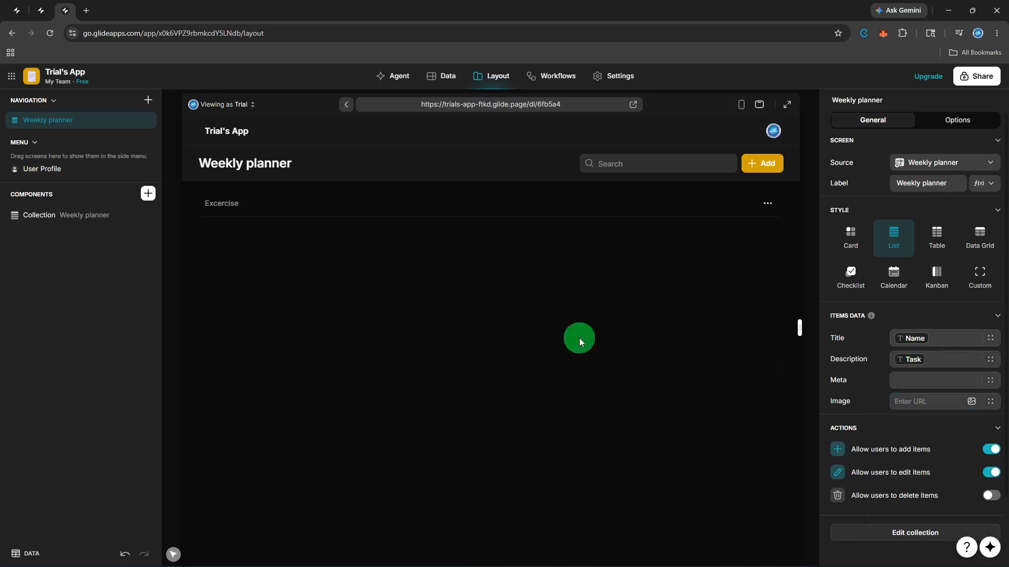
- Find the Button component and add it to the Weekly planner screen below the list
{"action": "left_click", "coordinate": [147, 196]}
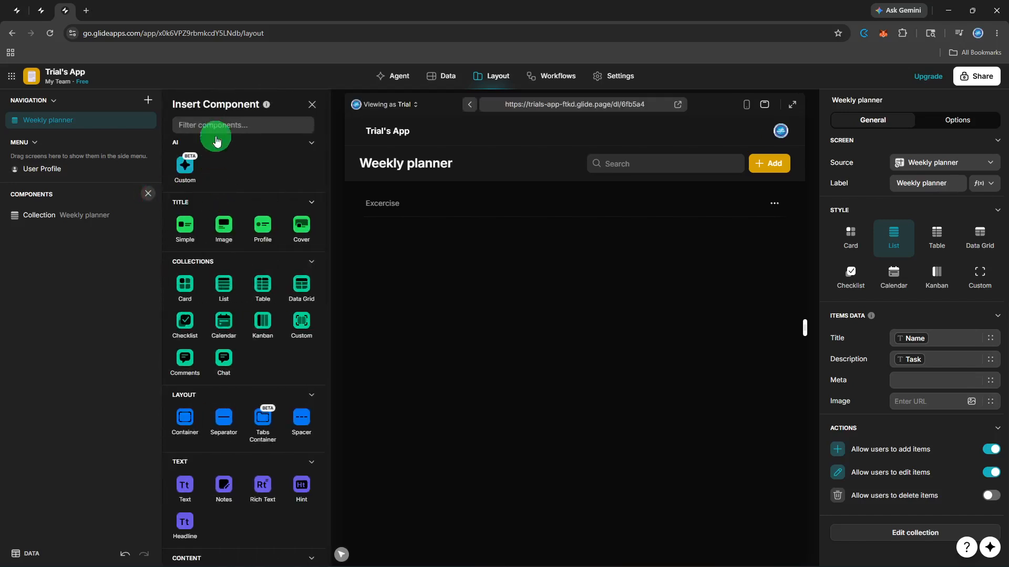
{"action": "left_click", "coordinate": [215, 127]}
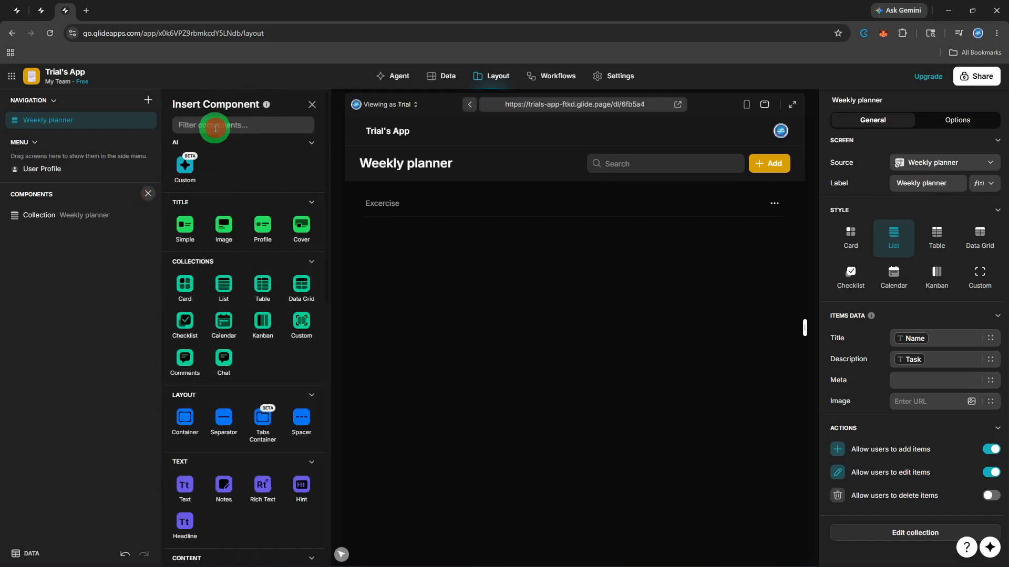
{"action": "type", "text": "Button"}
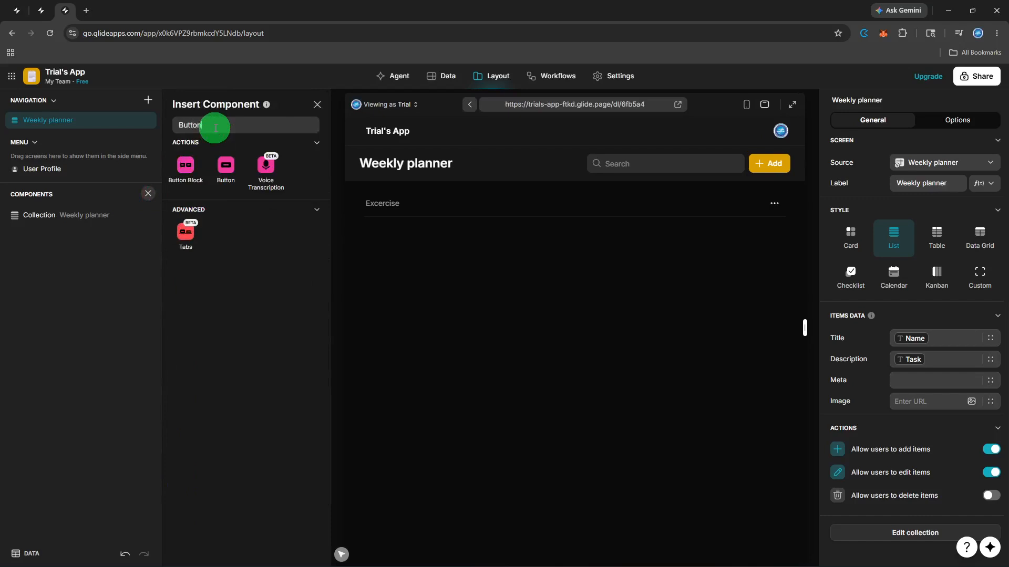
{"action": "left_click", "coordinate": [220, 177]}
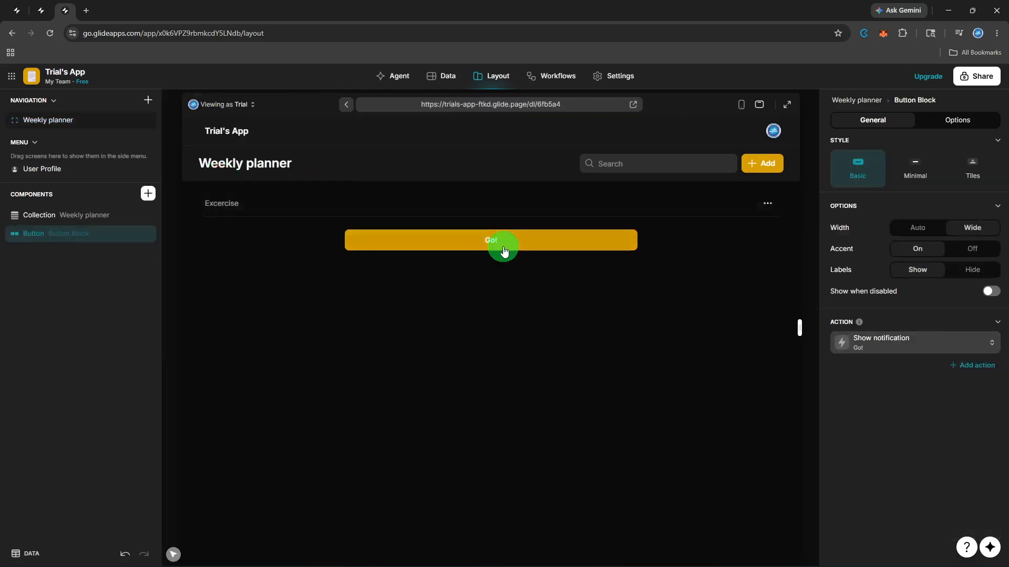
{"action": "left_click", "coordinate": [758, 210]}
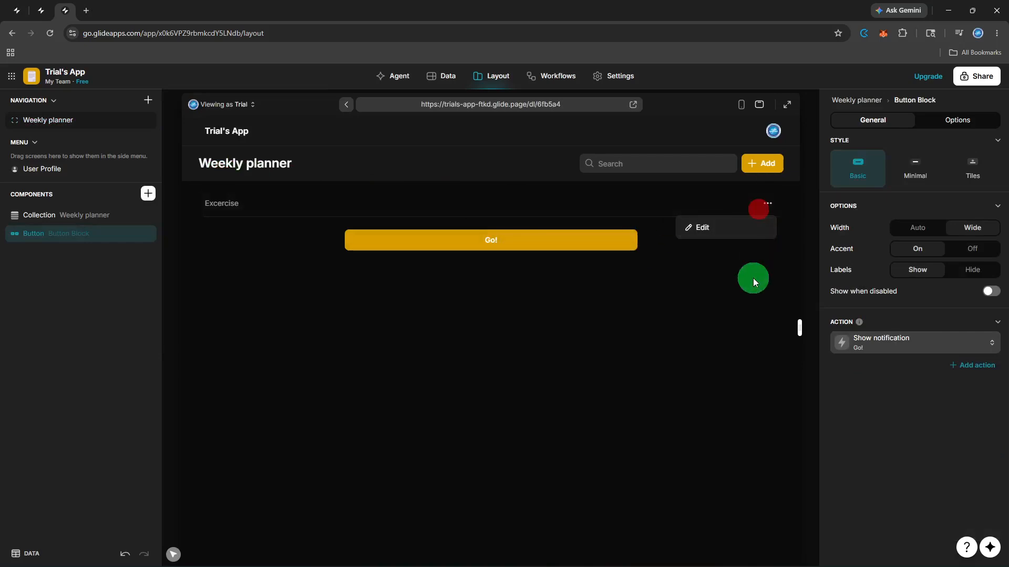
{"action": "left_click", "coordinate": [753, 279]}
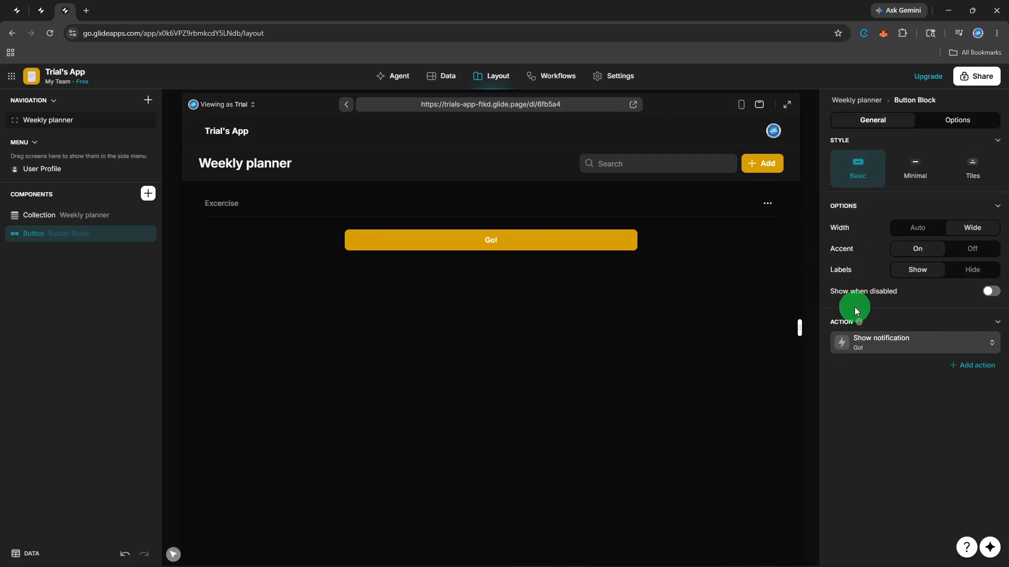
- Change the Go! button's action to Show form screen
{"action": "left_click", "coordinate": [863, 342]}
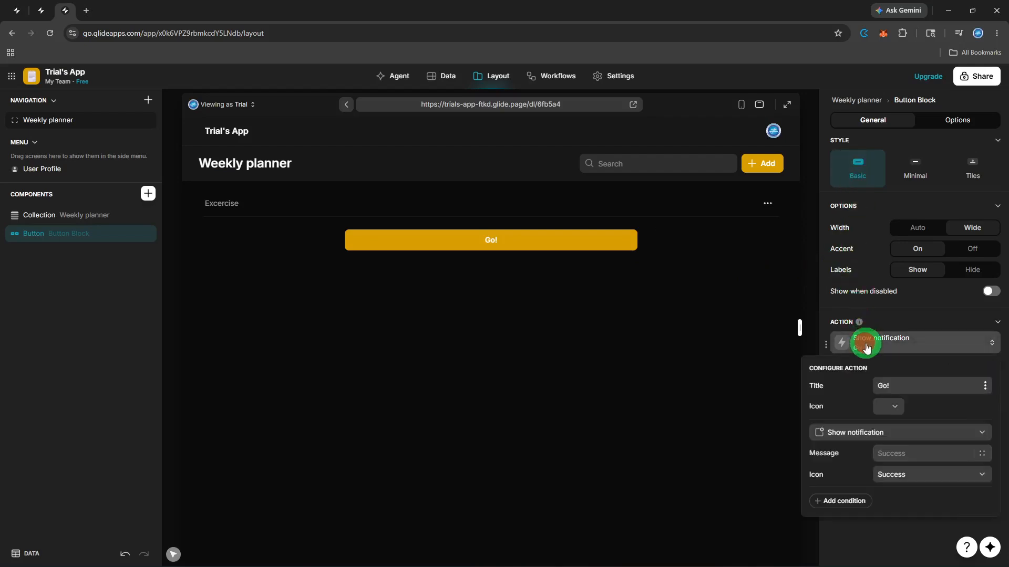
{"action": "left_click", "coordinate": [866, 440]}
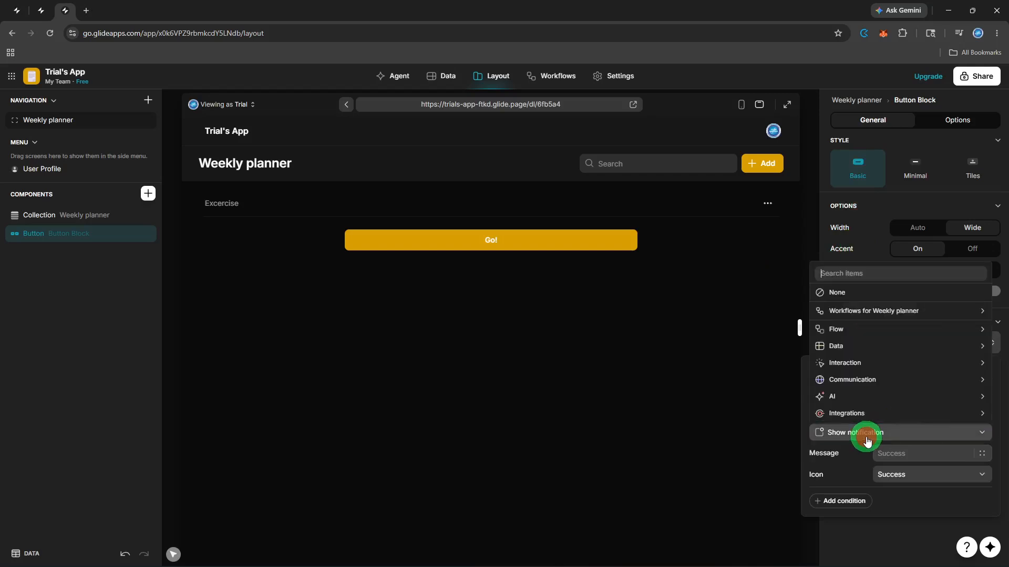
{"action": "type", "text": "S"}
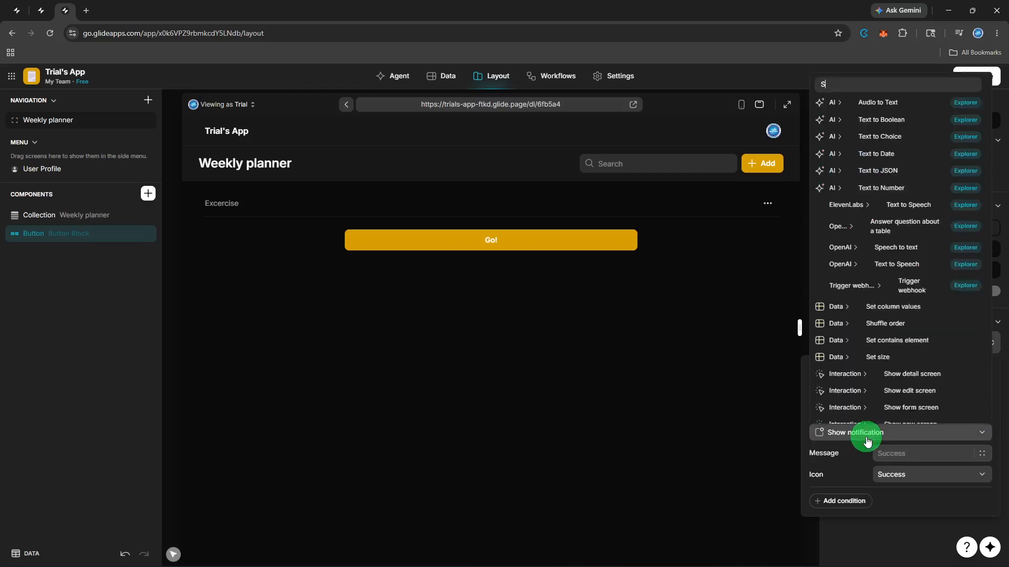
{"action": "type", "text": "how form"}
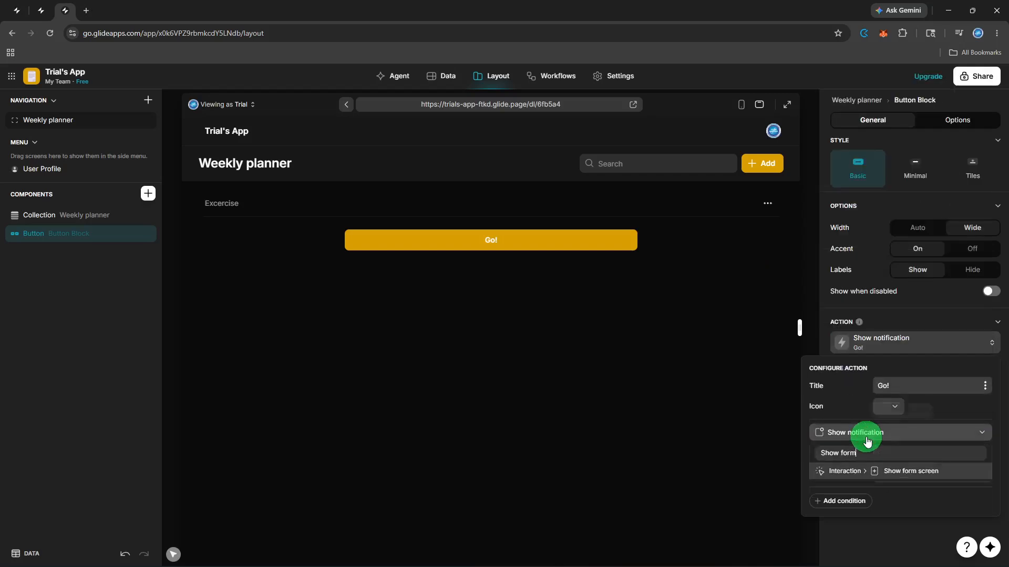
{"action": "left_click", "coordinate": [900, 473]}
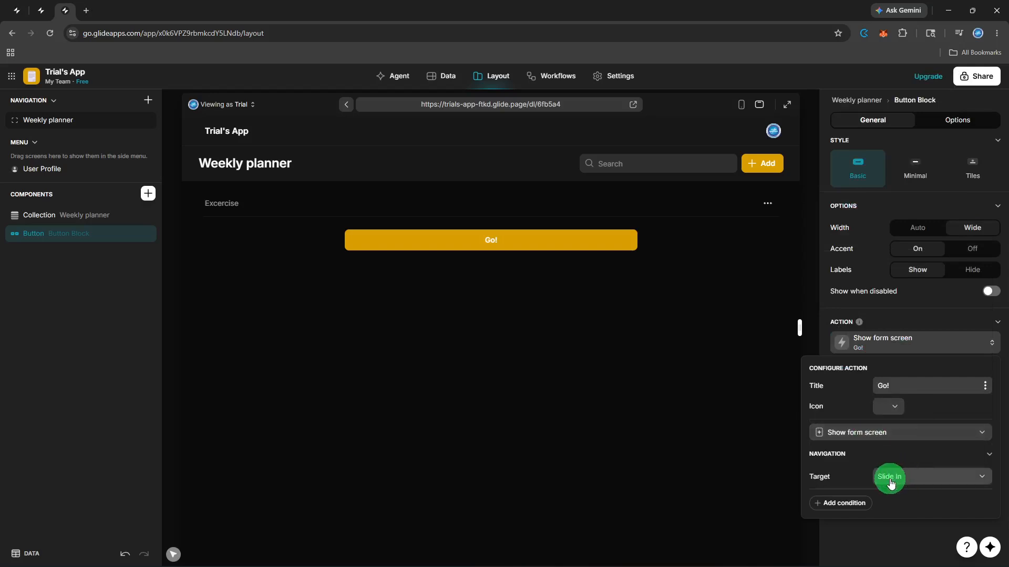
{"action": "left_click", "coordinate": [750, 471]}
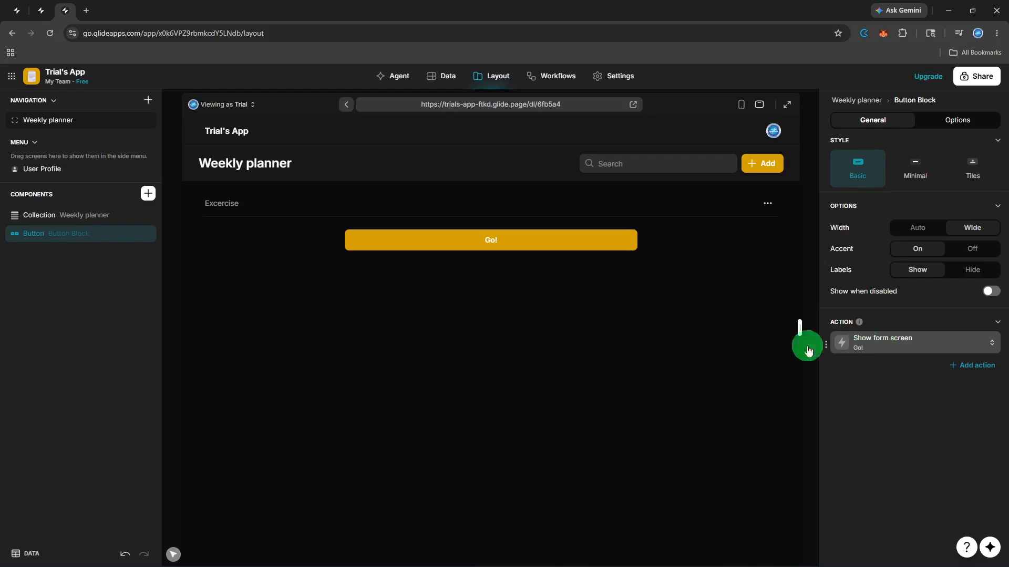
- Add a Checkbox component to the Weekly planner screen and test it by ticking and unticking it
{"action": "left_click", "coordinate": [154, 198]}
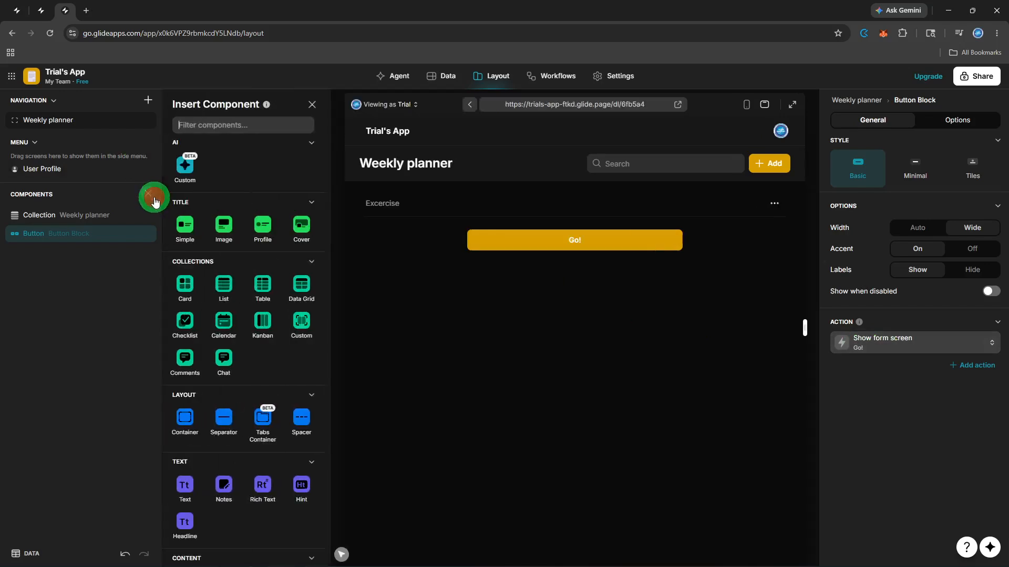
{"action": "left_click", "coordinate": [188, 128]}
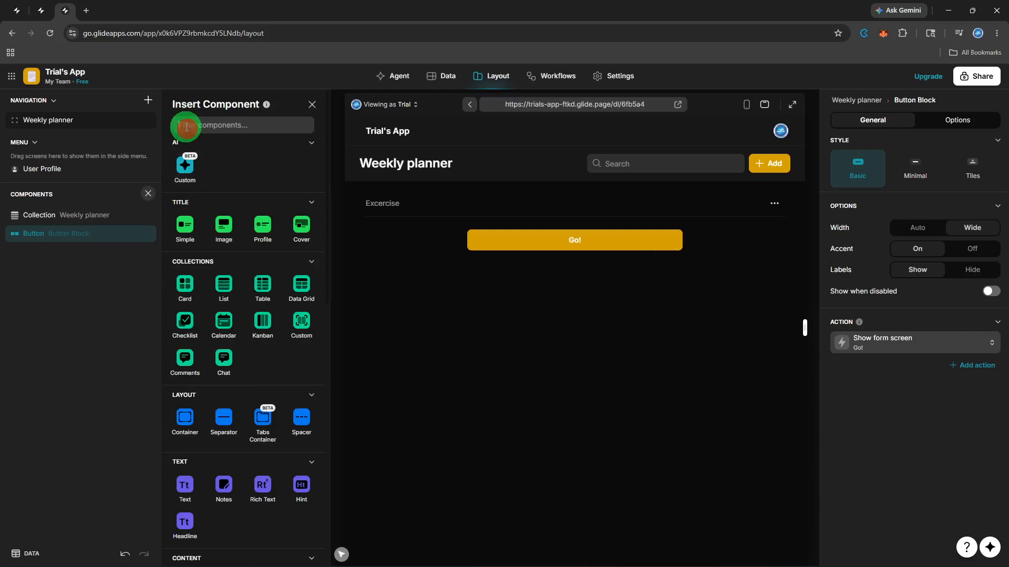
{"action": "type", "text": "Checkbo"}
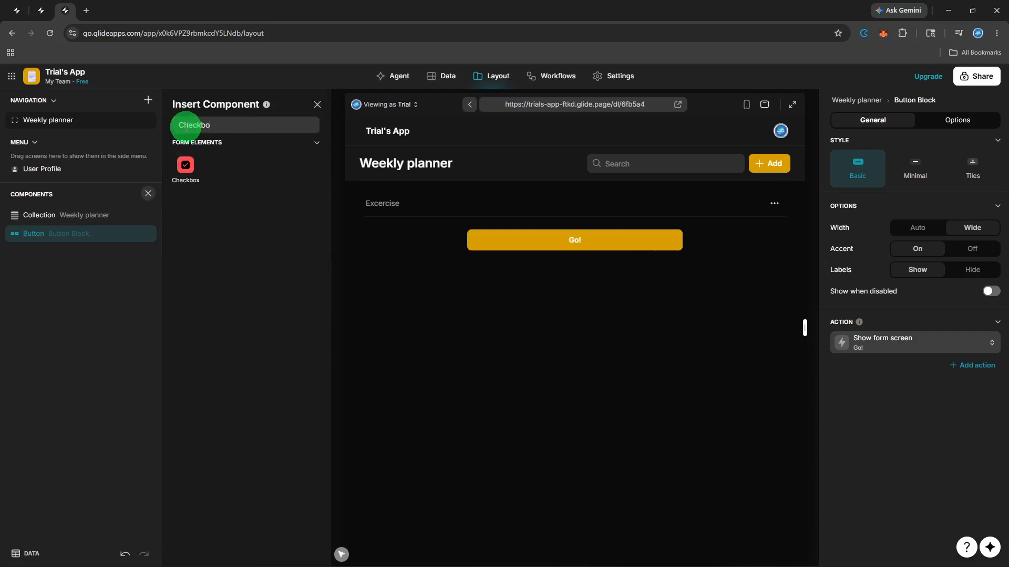
{"action": "type", "text": "x"}
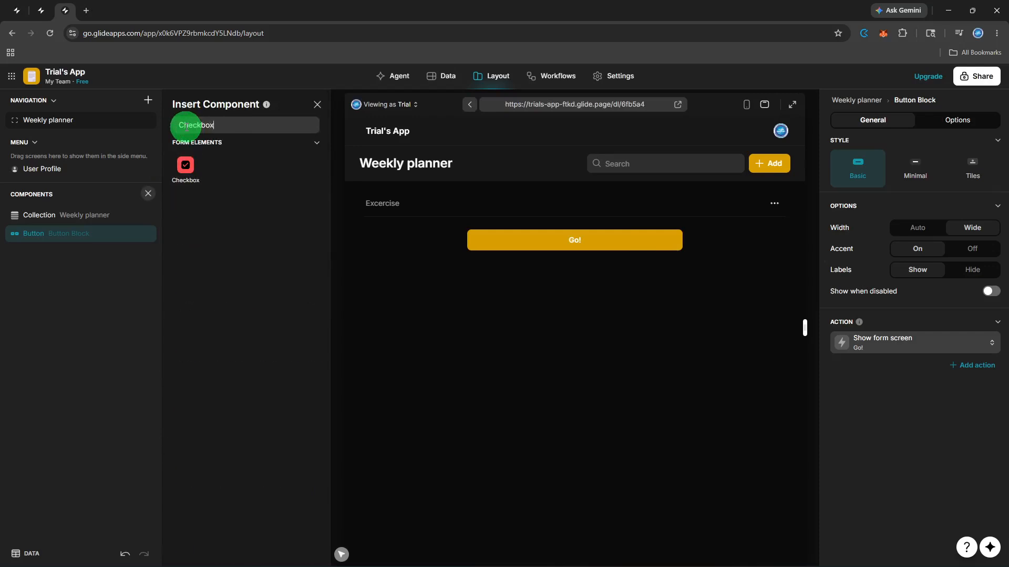
{"action": "left_click", "coordinate": [192, 173]}
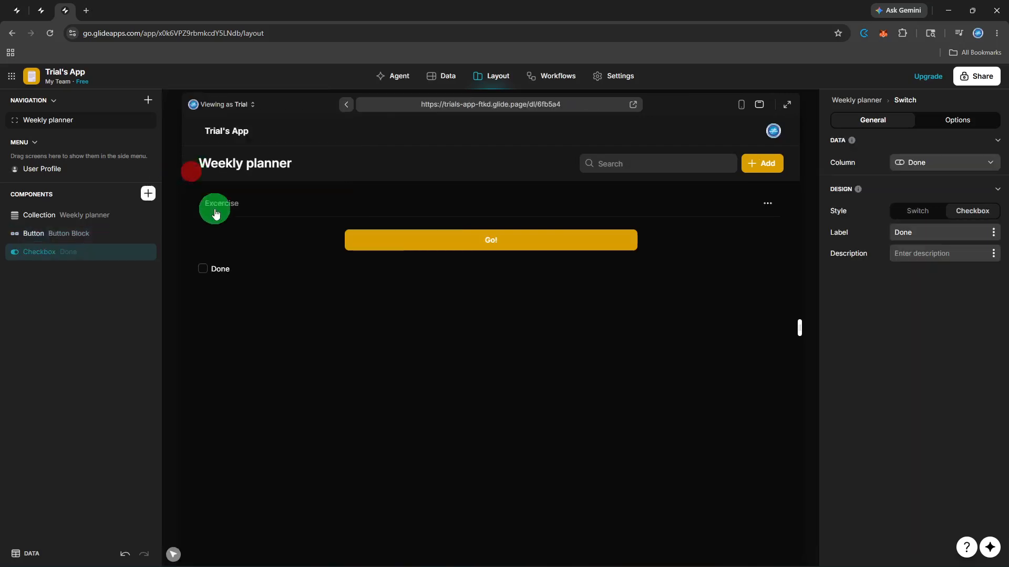
{"action": "left_click", "coordinate": [201, 274]}
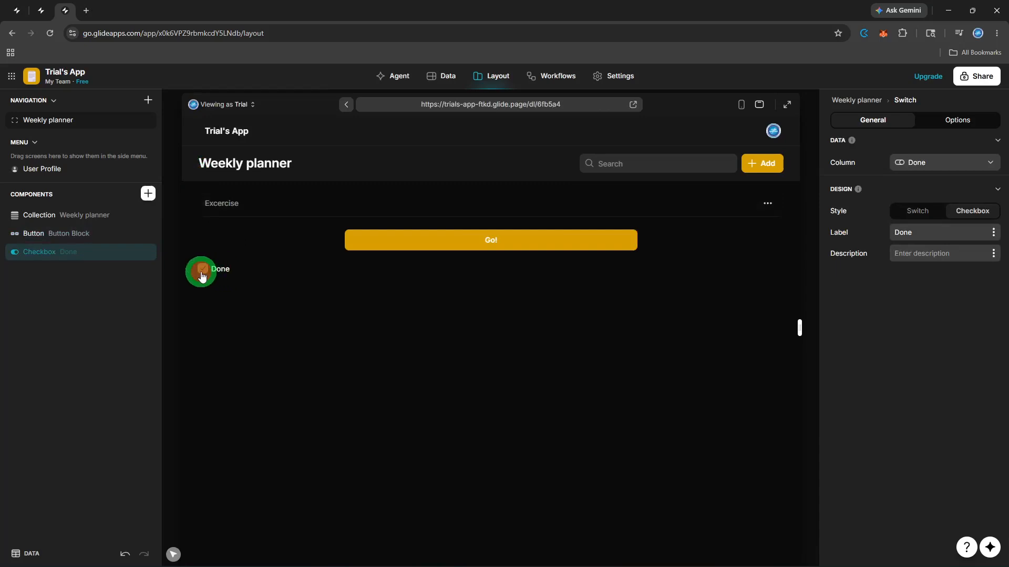
{"action": "left_click", "coordinate": [201, 275]}
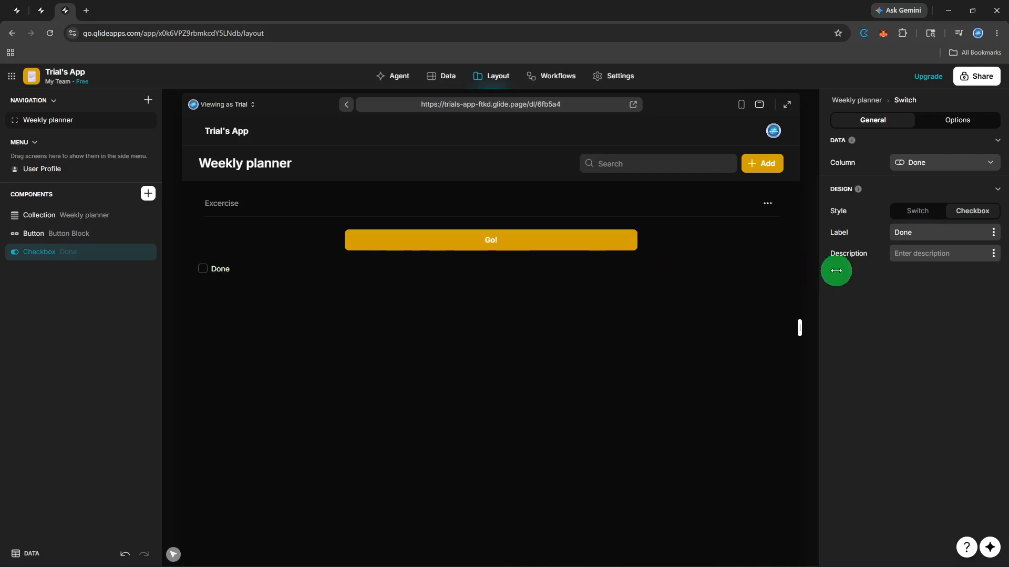
- Open the app's sharing options
{"action": "left_click", "coordinate": [967, 84]}
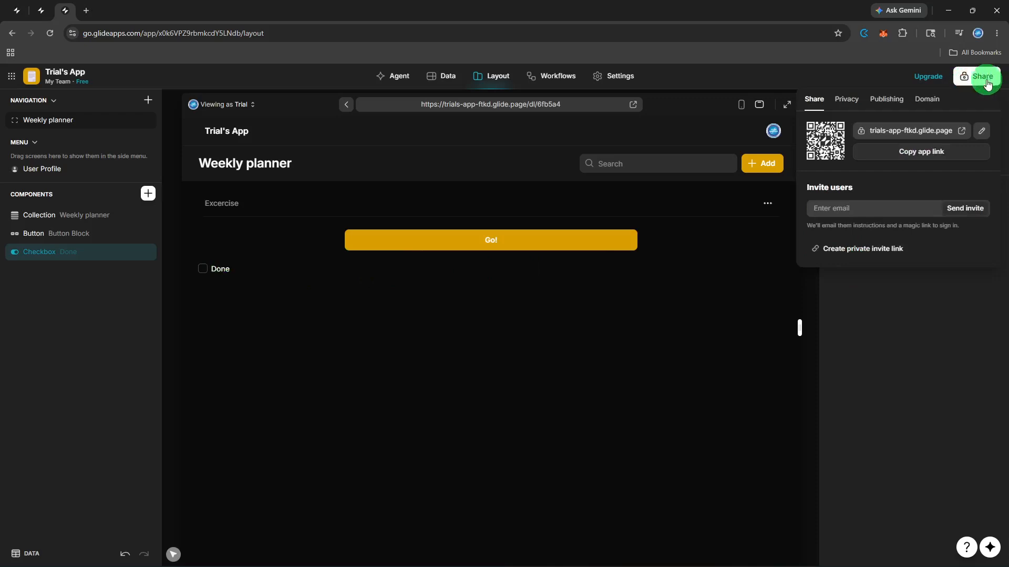